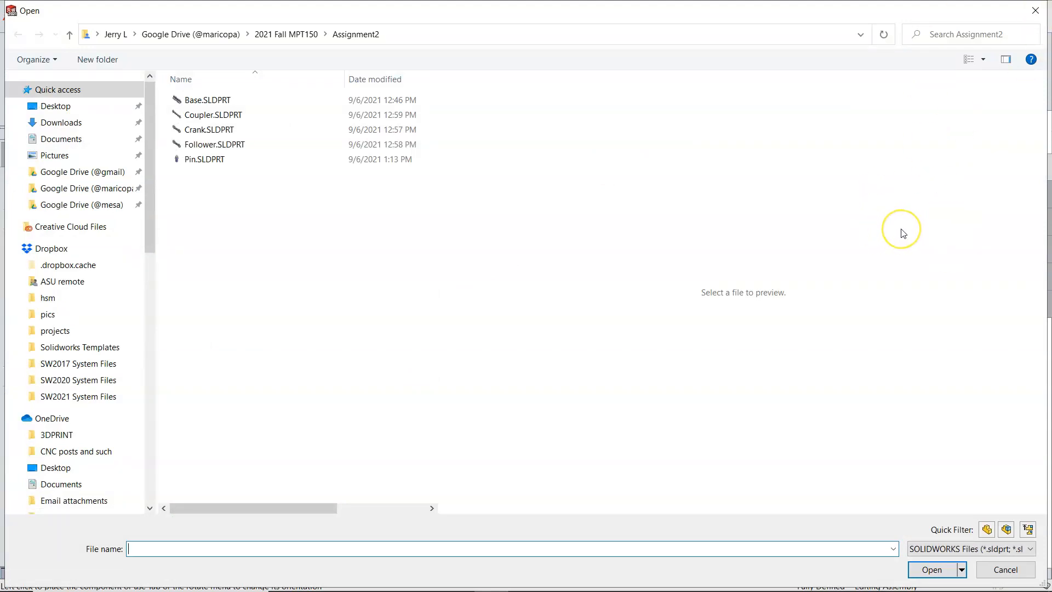
# Step: Disable starting the command and automatic browsing when creating a new assembly, and leave Begin Assembly without inserting a component
pyautogui.click(1004, 569)
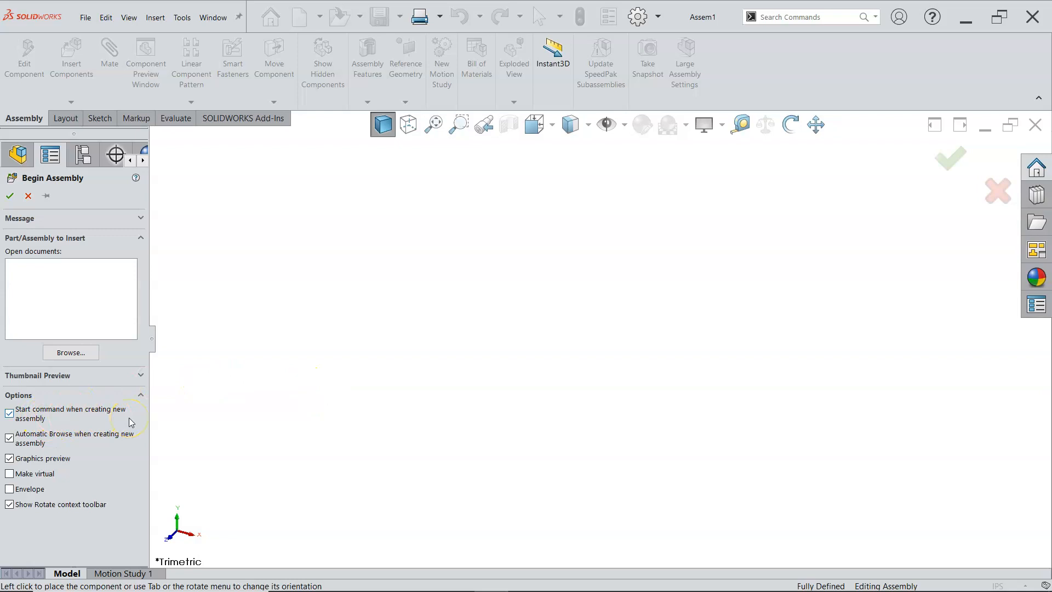
pyautogui.click(10, 413)
pyautogui.click(9, 438)
pyautogui.click(141, 375)
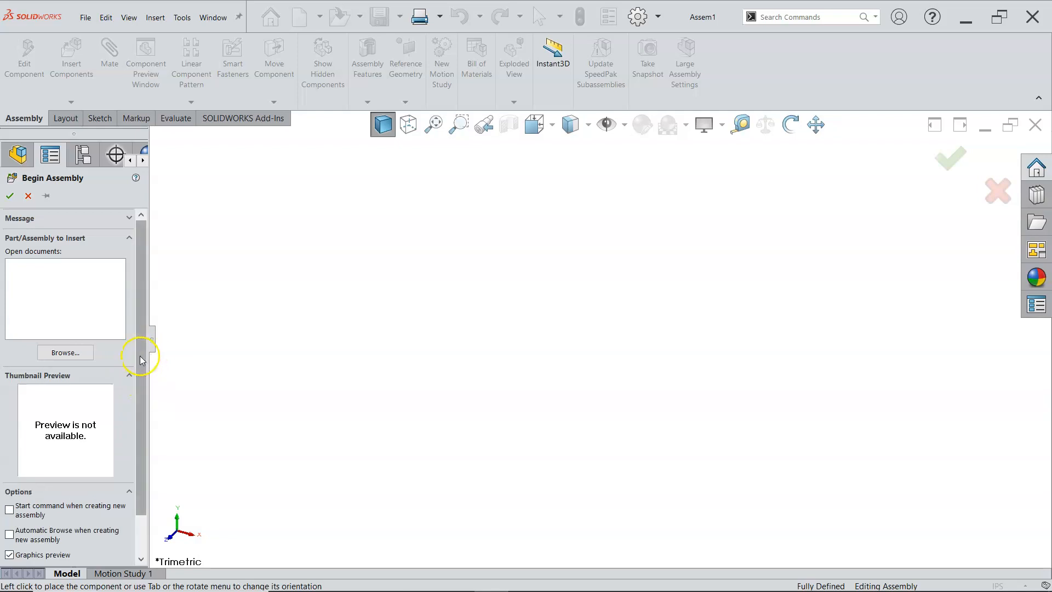
pyautogui.scroll(-1, 139, 364)
pyautogui.moveTo(149, 373); pyautogui.dragTo(193, 375)
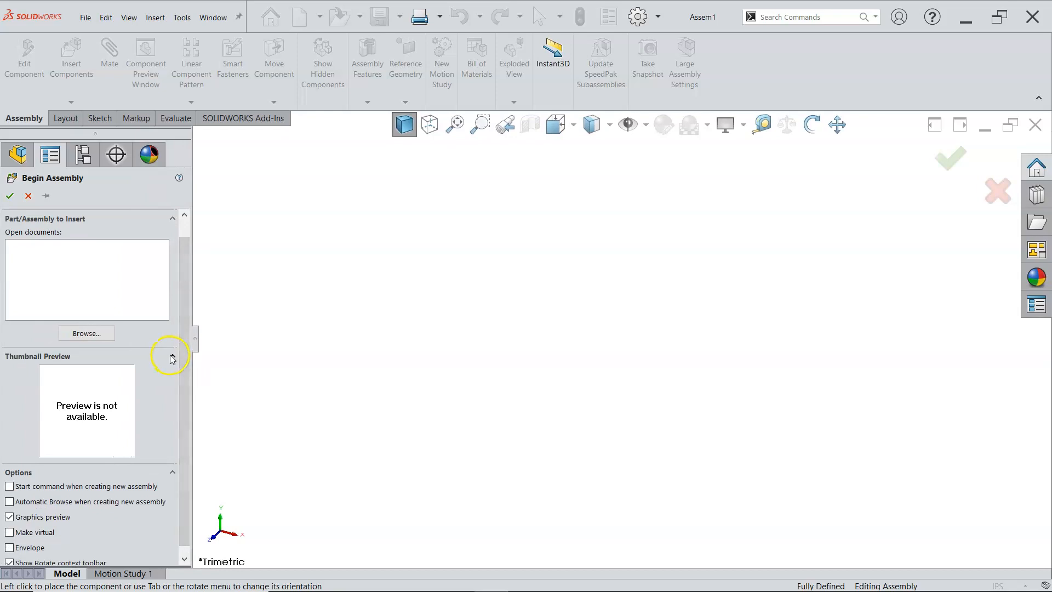
pyautogui.click(172, 357)
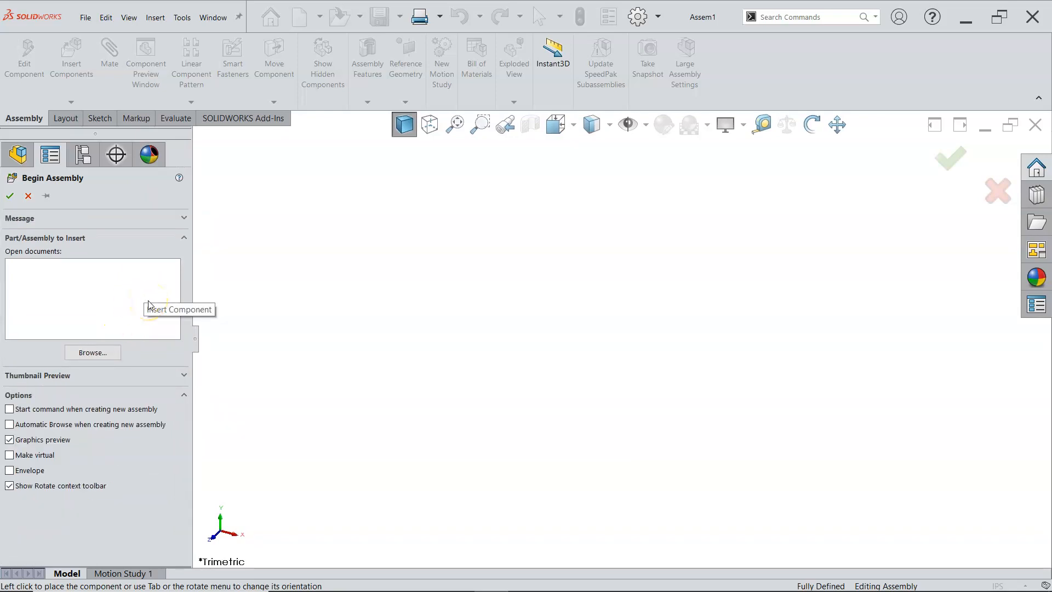
pyautogui.click(28, 196)
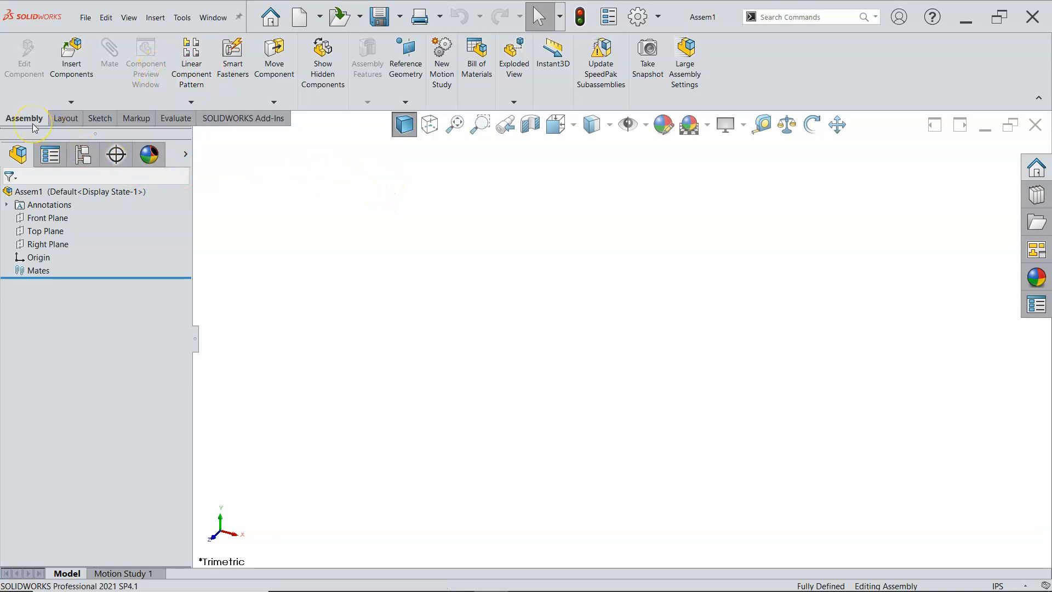
# Step: Examine the Layout, Sketch, Markup, Evaluate and SOLIDWORKS Add-Ins command sets available for assemblies
pyautogui.click(59, 122)
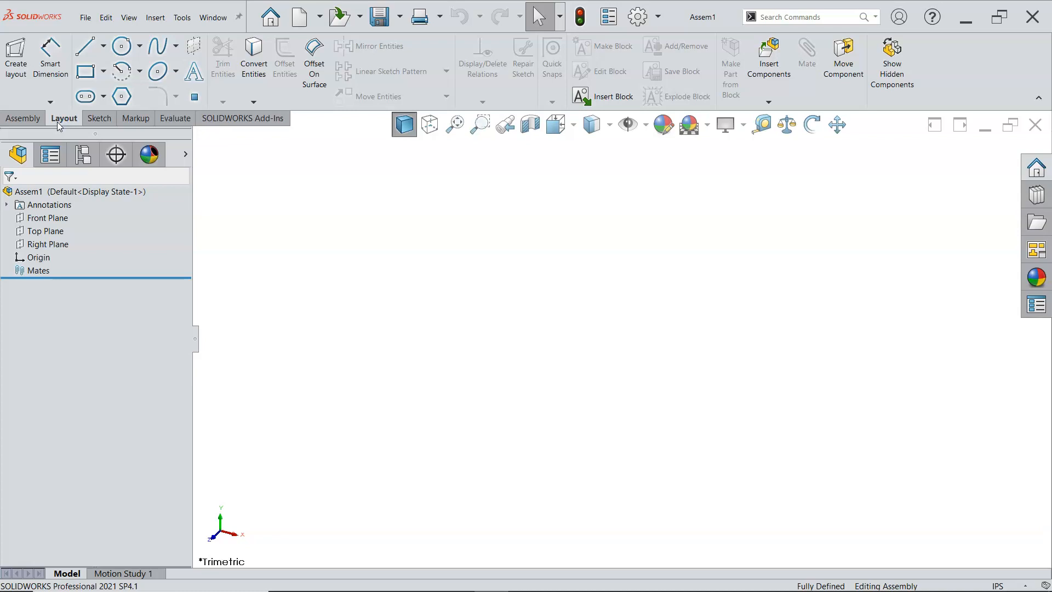
pyautogui.click(105, 119)
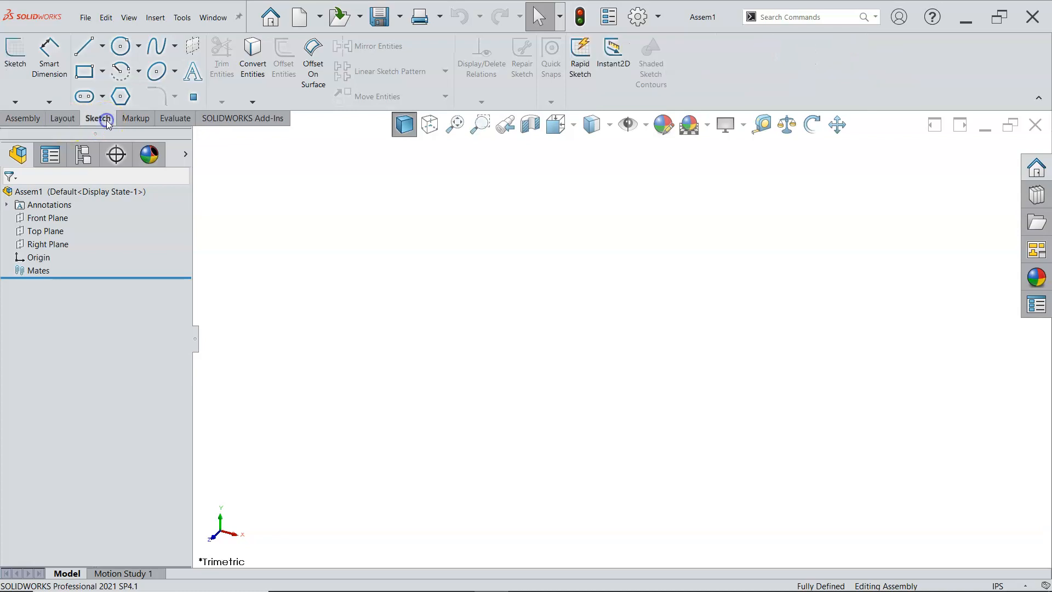
pyautogui.click(137, 121)
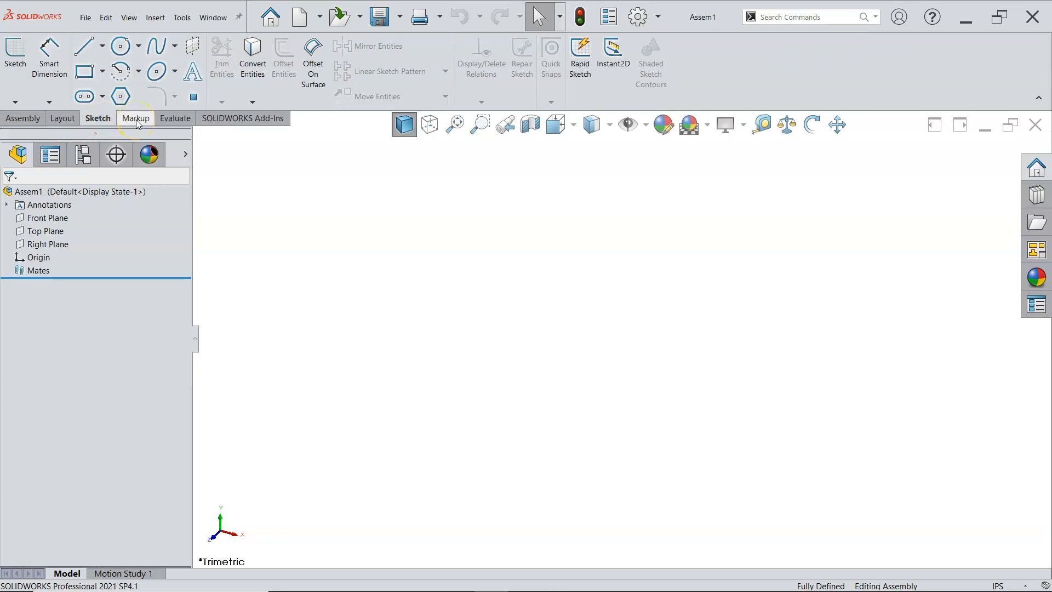
pyautogui.click(137, 120)
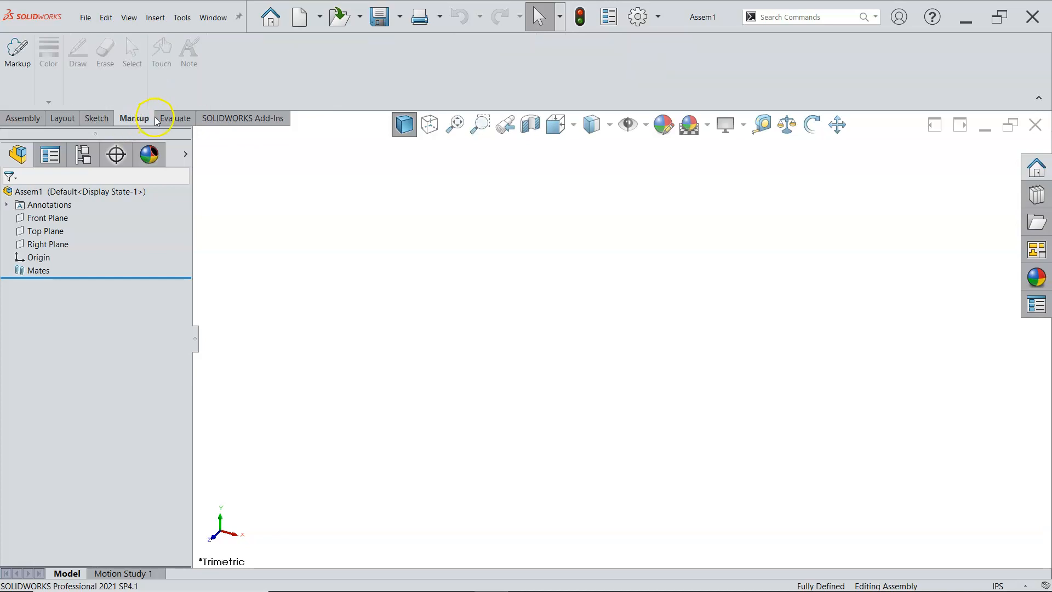
pyautogui.click(177, 123)
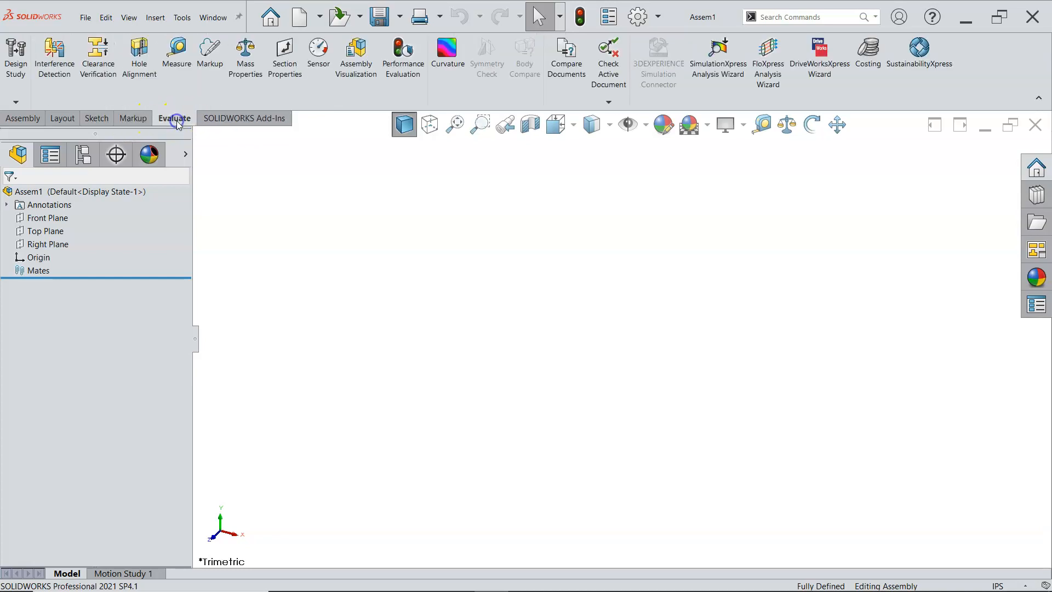
pyautogui.click(234, 128)
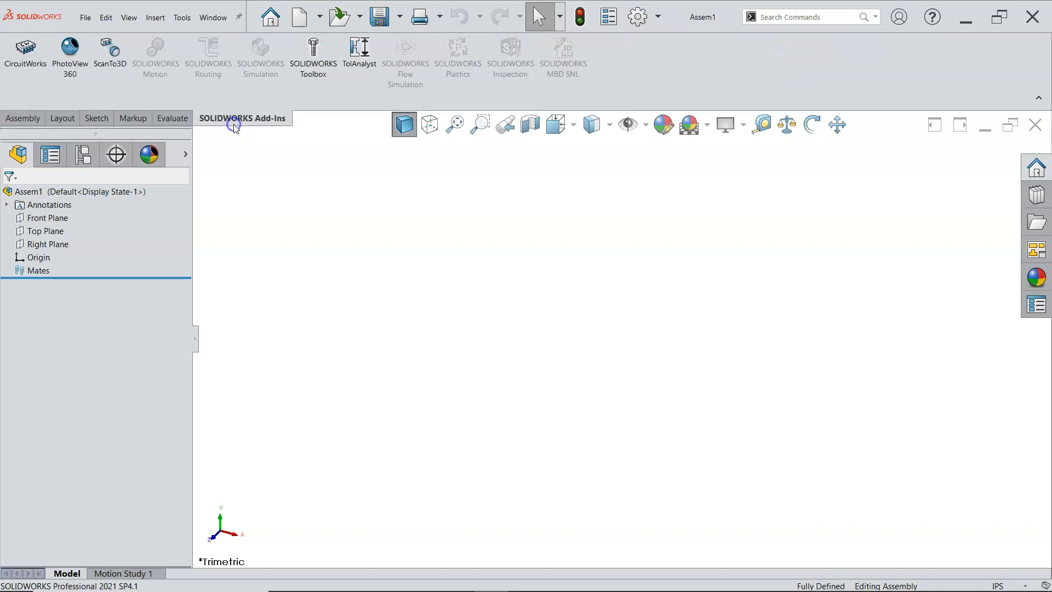
pyautogui.click(170, 118)
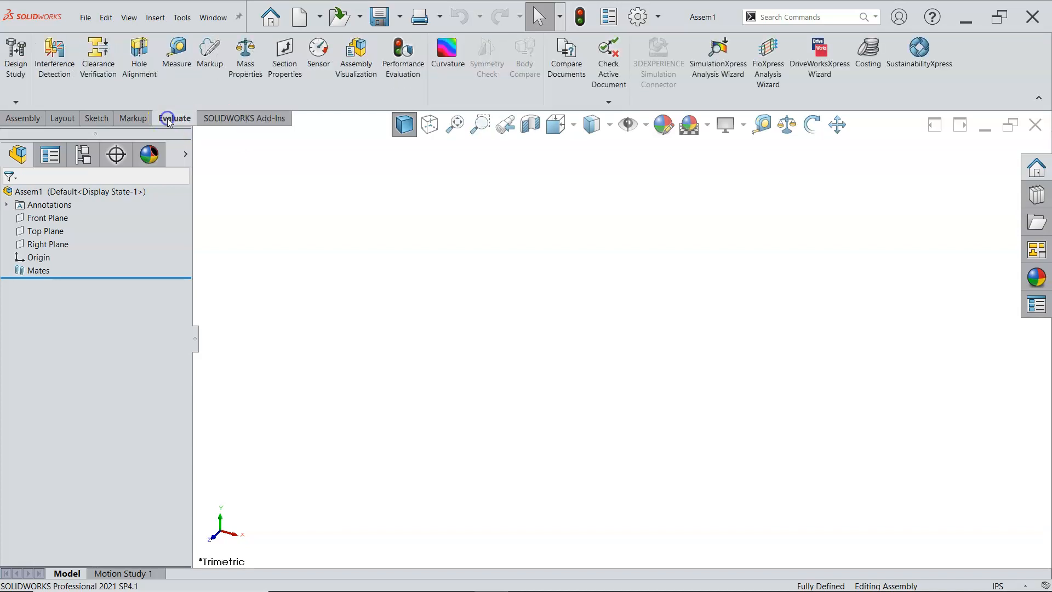
pyautogui.click(224, 118)
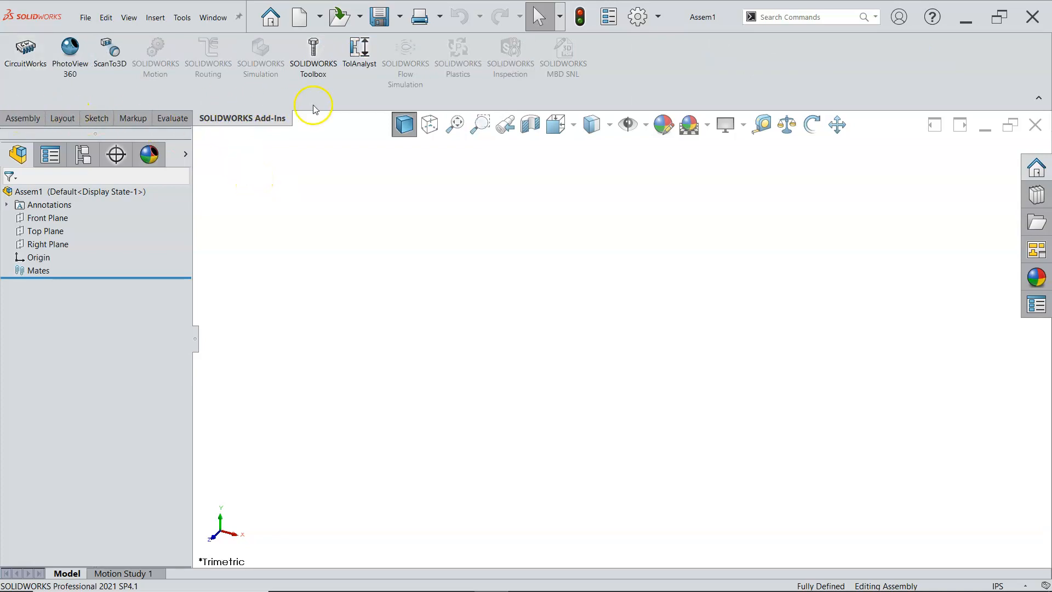
# Step: Remove the SOLIDWORKS Add-Ins command set from the CommandManager and slightly widen the feature tree pane
pyautogui.rightClick(235, 121)
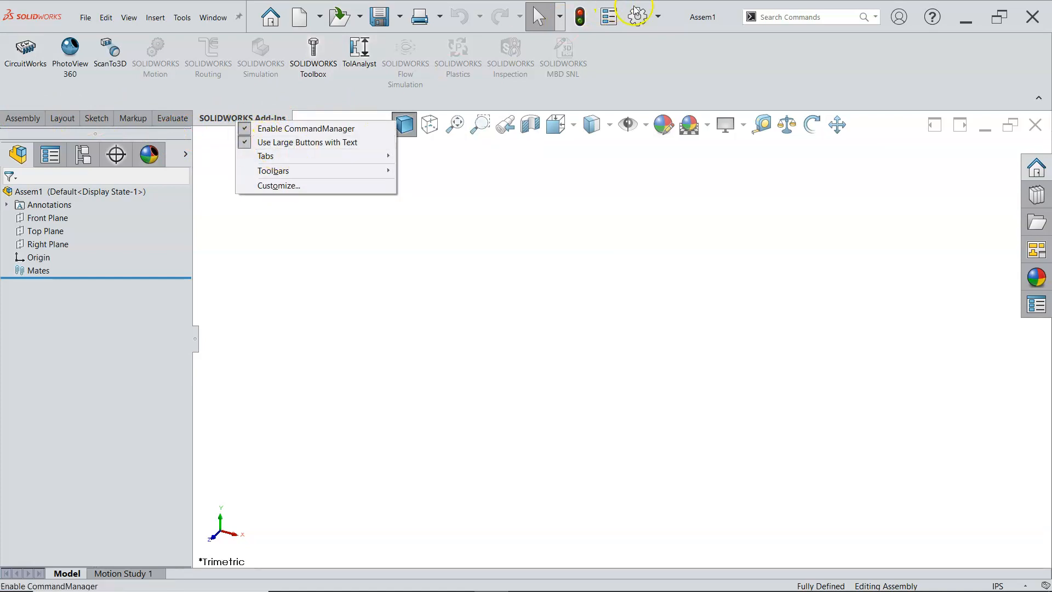
pyautogui.click(658, 21)
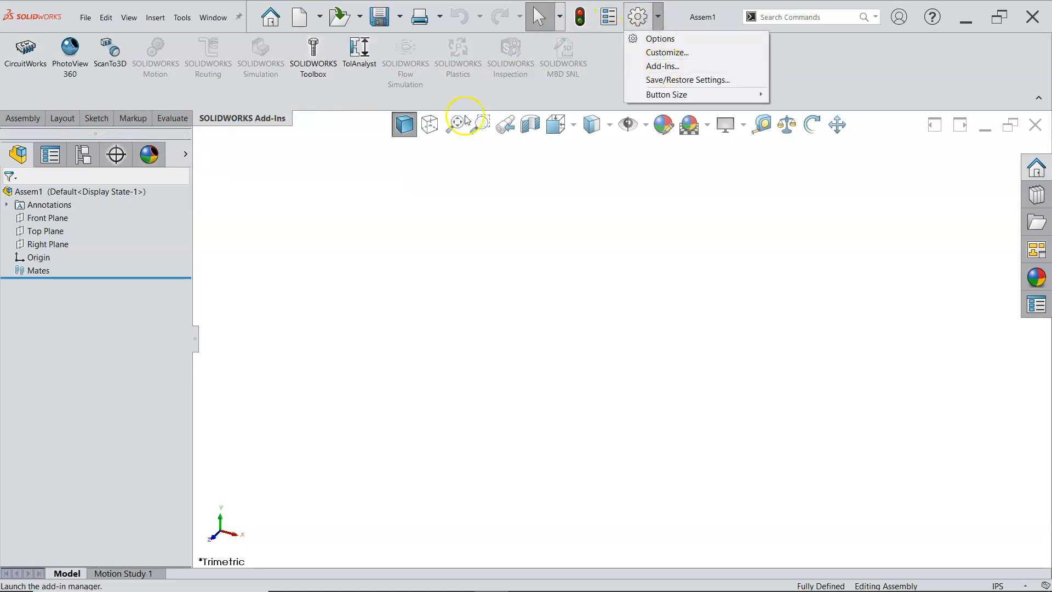
pyautogui.rightClick(281, 121)
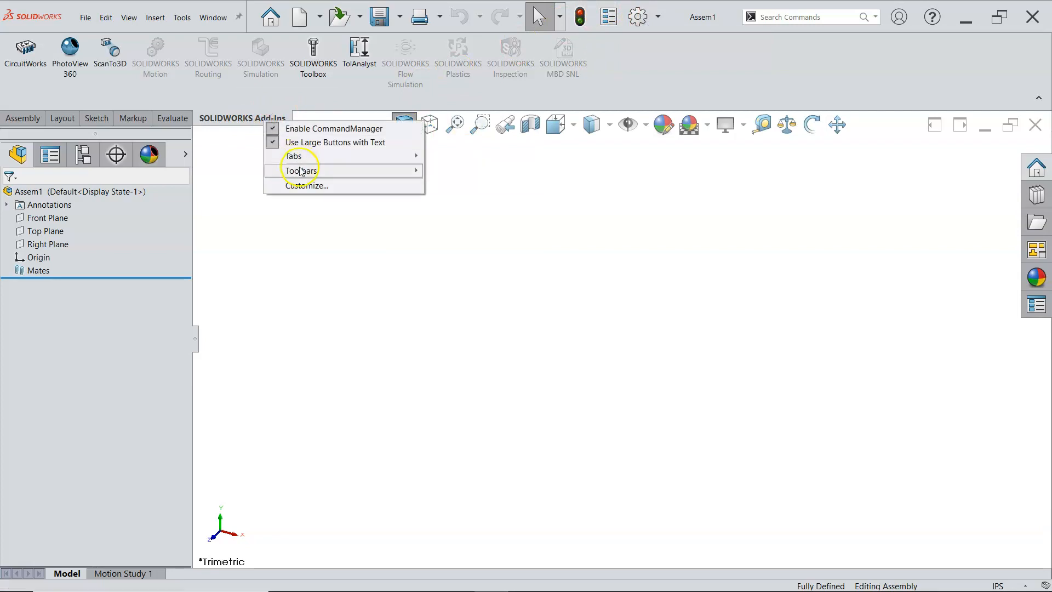
pyautogui.moveTo(303, 171)
pyautogui.moveTo(329, 156)
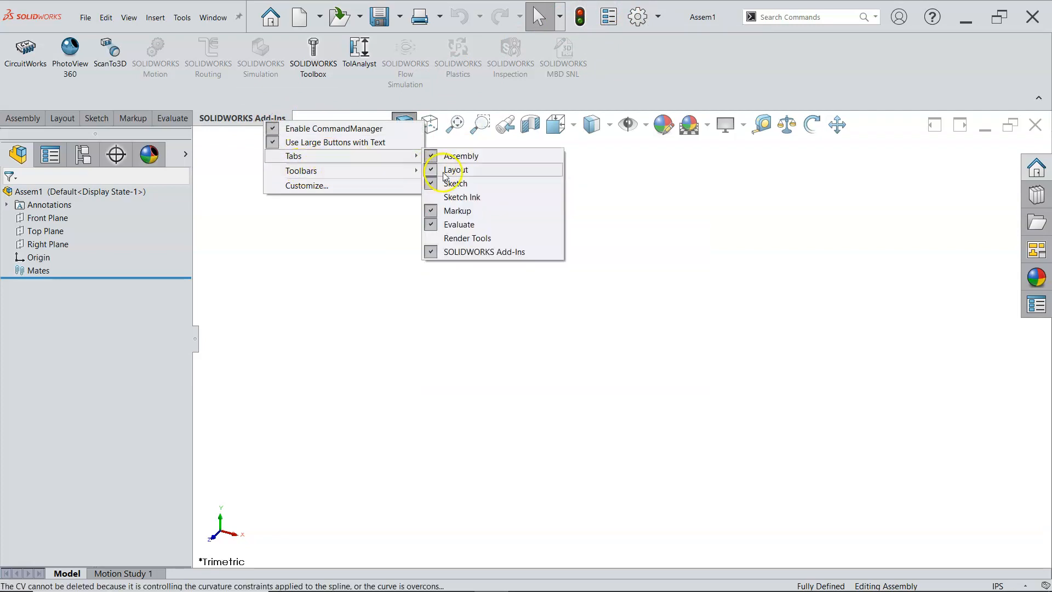
pyautogui.click(454, 251)
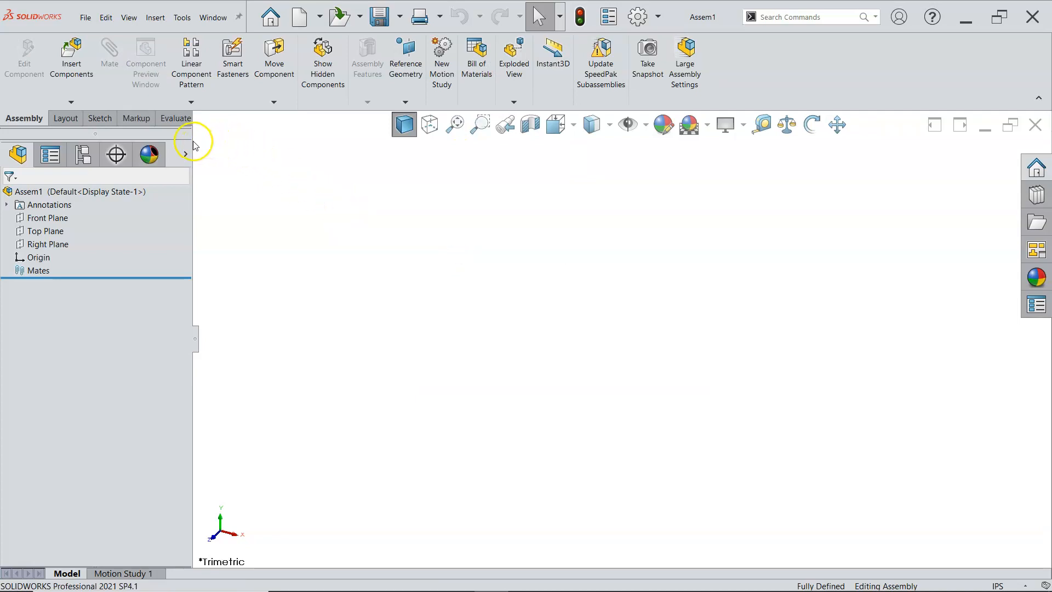
pyautogui.moveTo(191, 141); pyautogui.dragTo(236, 144)
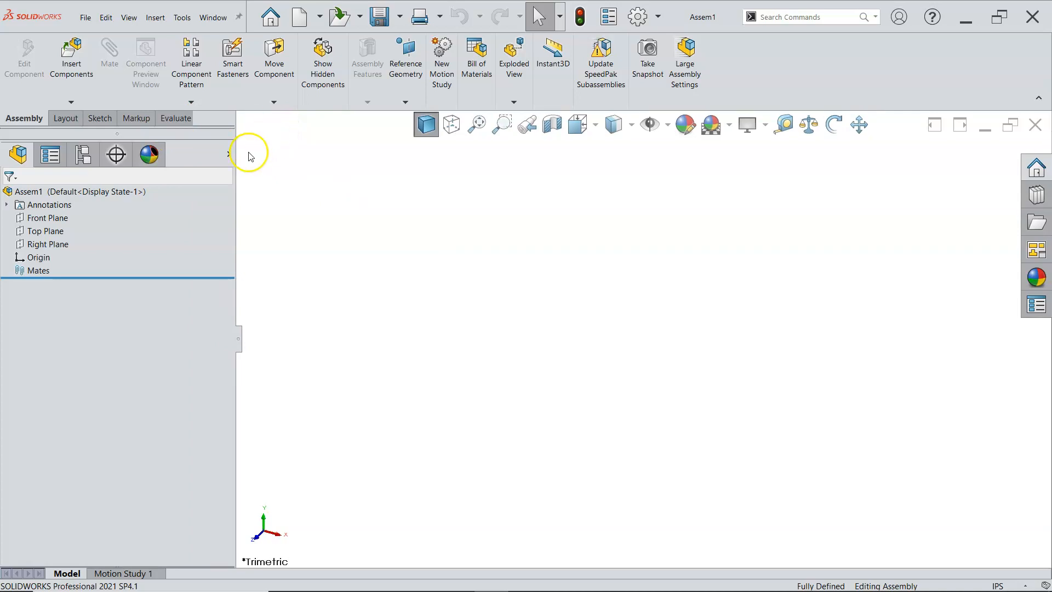
pyautogui.moveTo(236, 158); pyautogui.dragTo(197, 159)
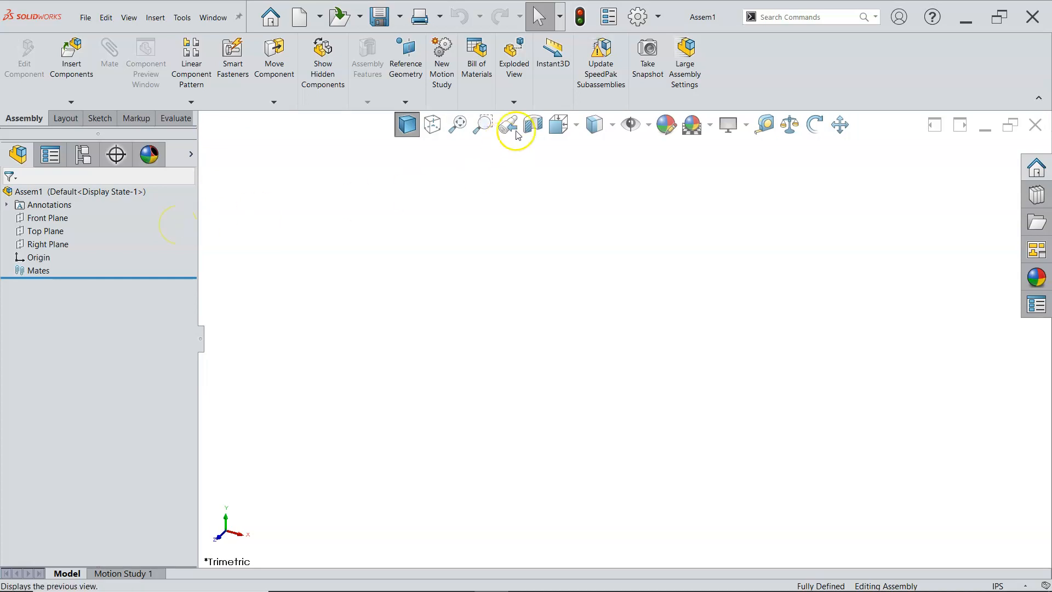
# Step: Make origins visible in the empty assembly and orient the view to Isometric
pyautogui.click(651, 129)
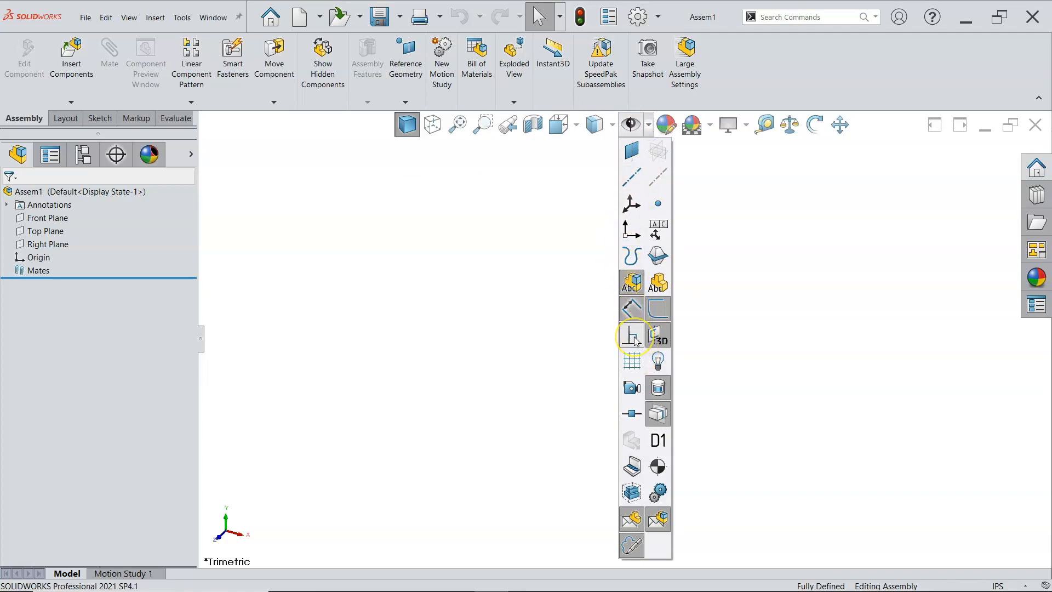
pyautogui.click(635, 236)
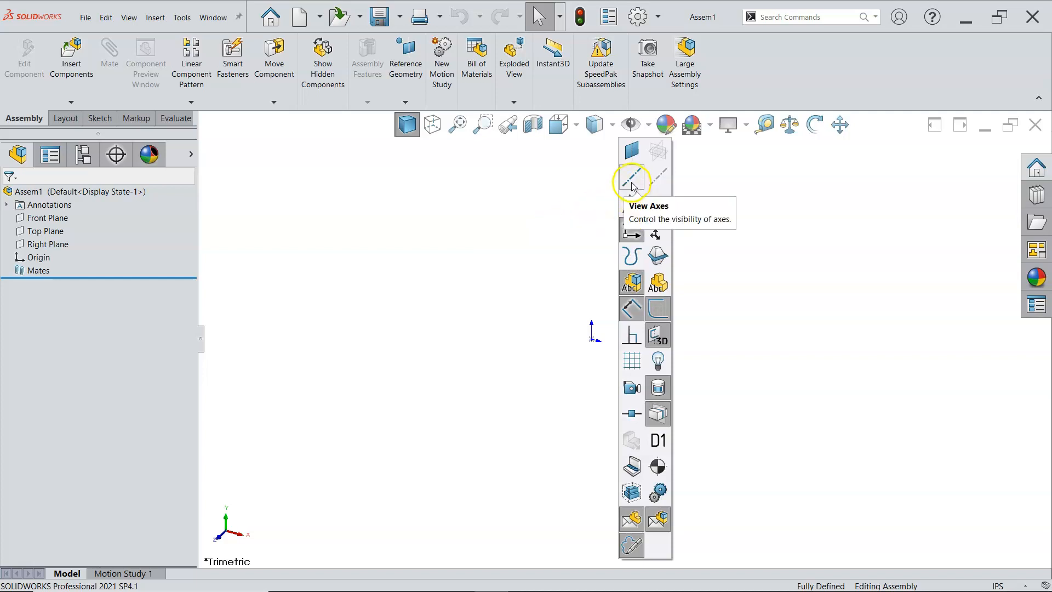
pyautogui.click(486, 280)
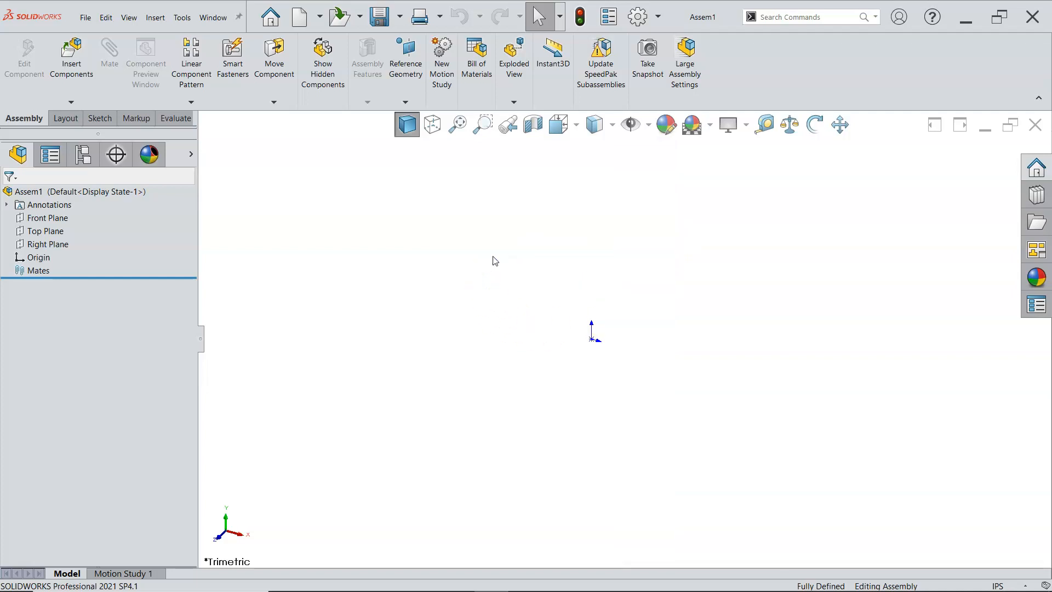
pyautogui.click(542, 226)
pyautogui.hotkey('ctrl', '7')
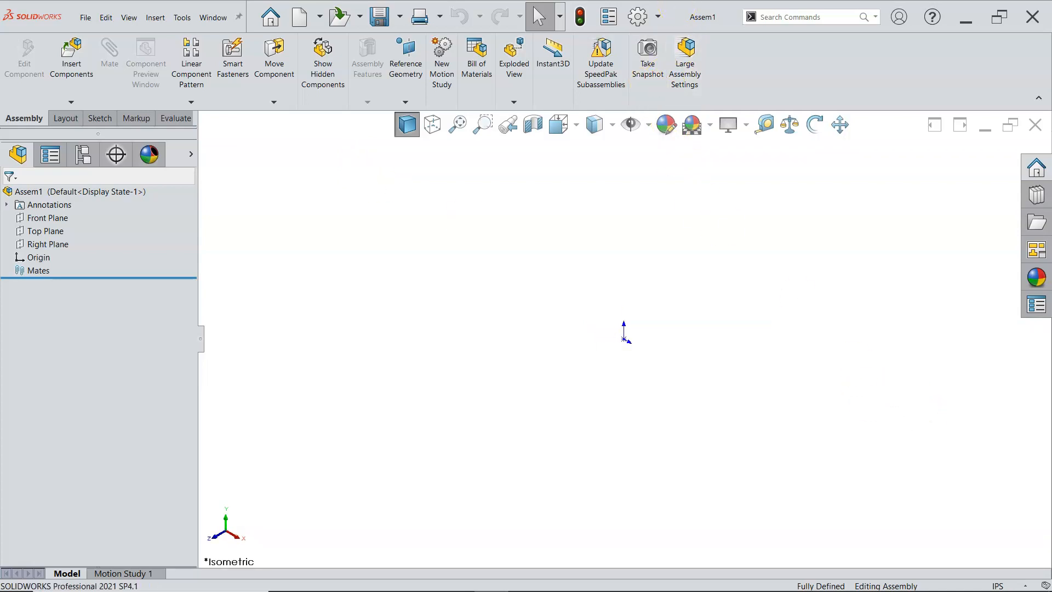
# Step: Examine the Assemblies system options, including the thresholds for opening a large assembly, the Large Assembly Settings and Envelope Components
pyautogui.click(638, 16)
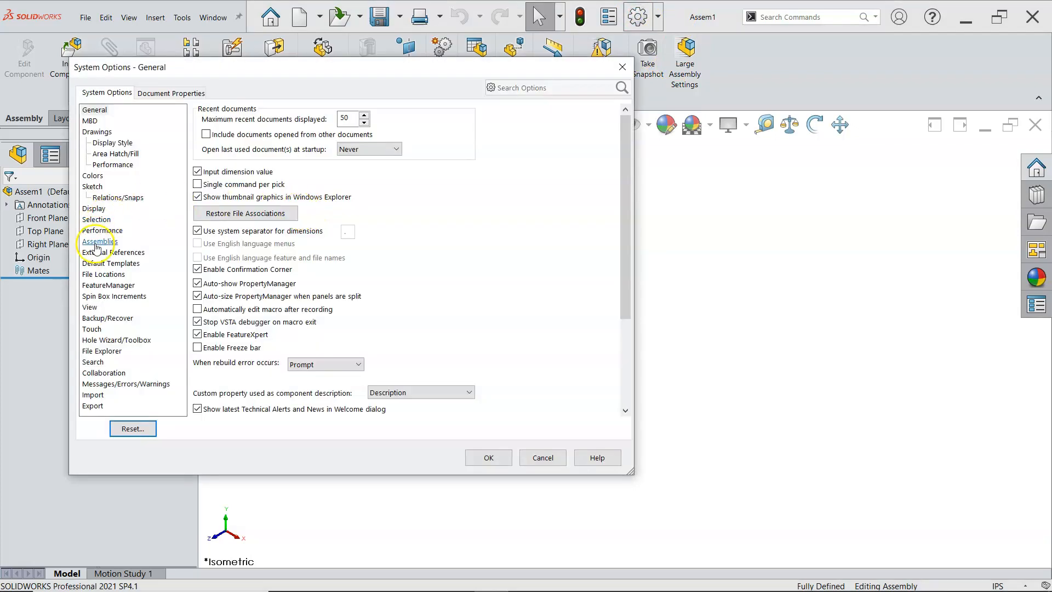
pyautogui.click(96, 243)
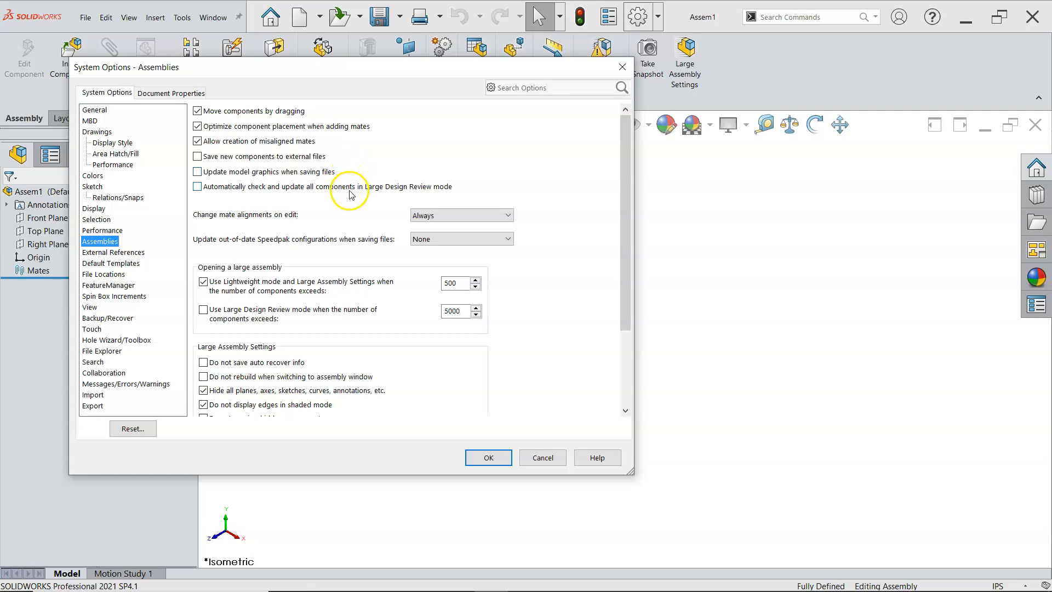
pyautogui.scroll(-1, 348, 200)
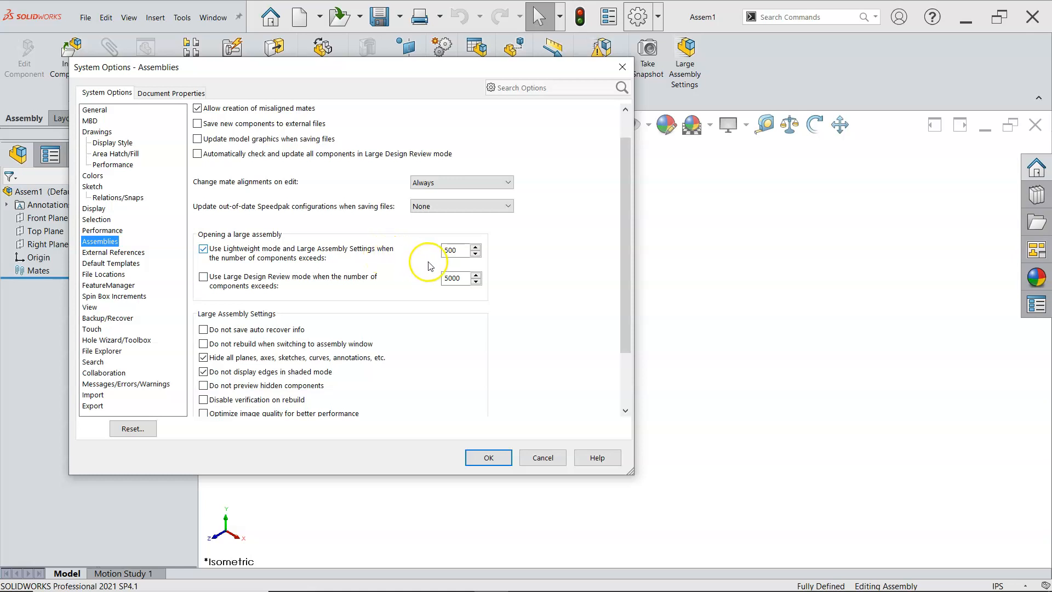
pyautogui.scroll(-3, 430, 267)
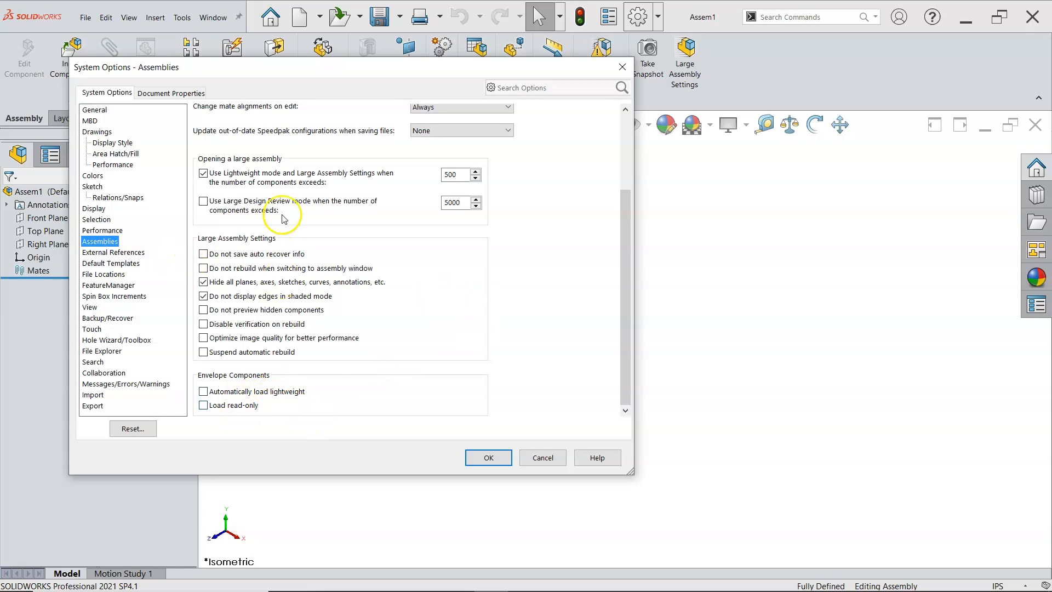
pyautogui.click(489, 458)
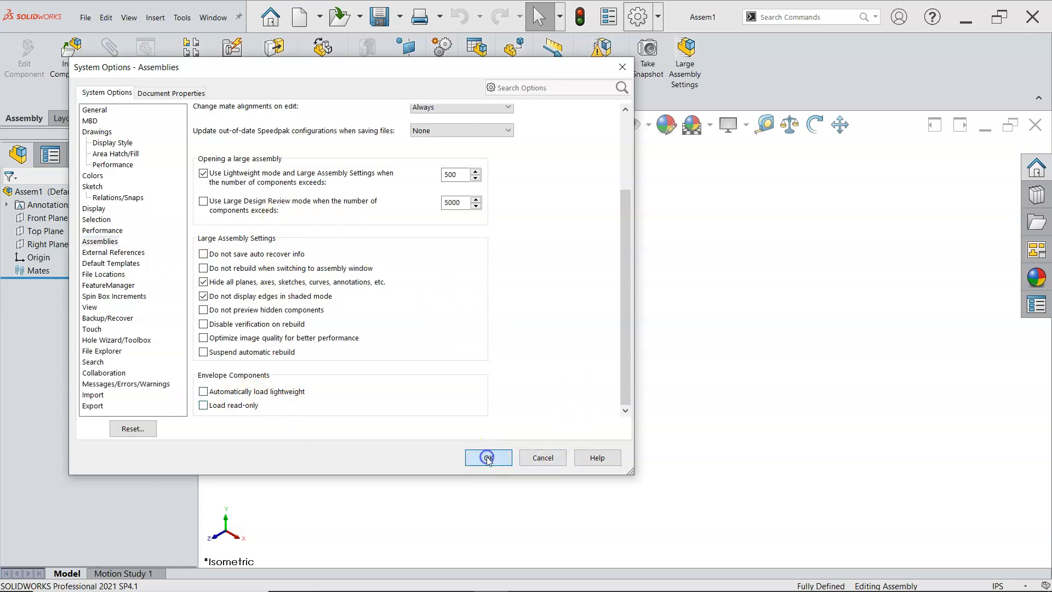
# Step: Set the basic length units of the document to three decimal places (.123)
pyautogui.click(1024, 585)
pyautogui.click(1003, 571)
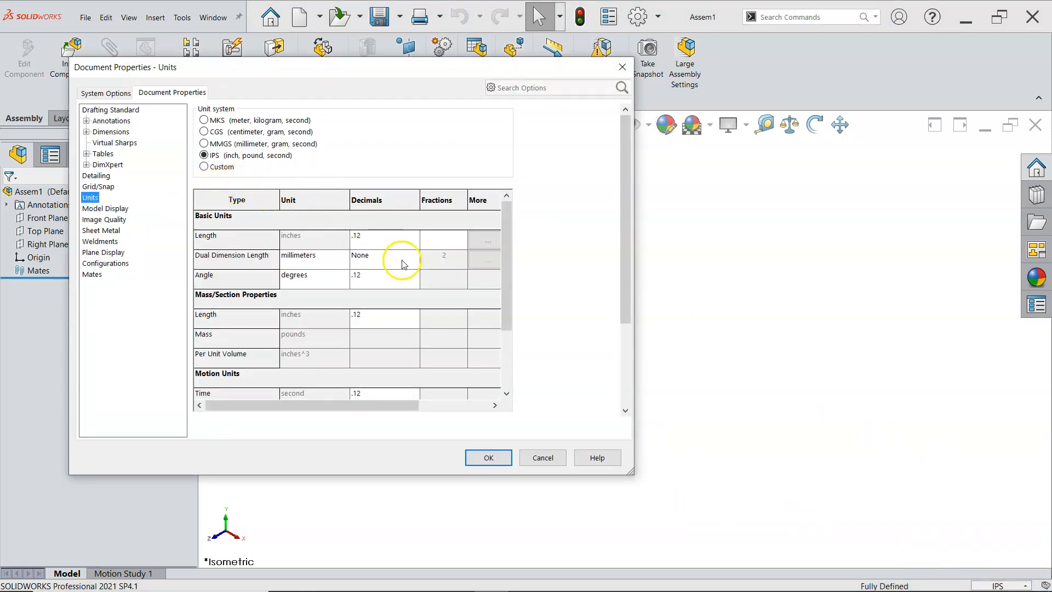
pyautogui.click(414, 237)
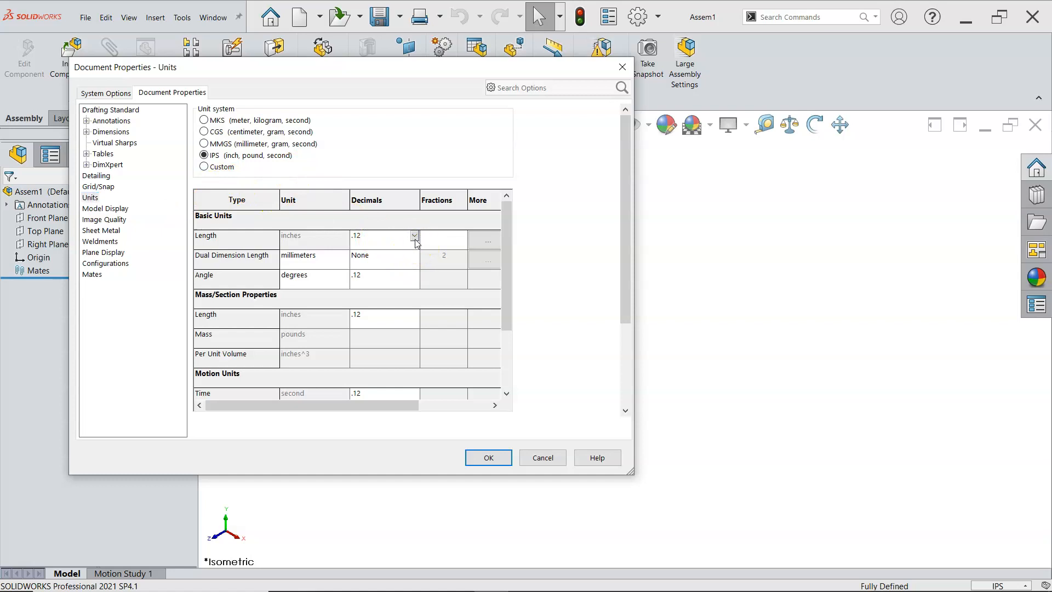
pyautogui.click(415, 238)
pyautogui.click(382, 265)
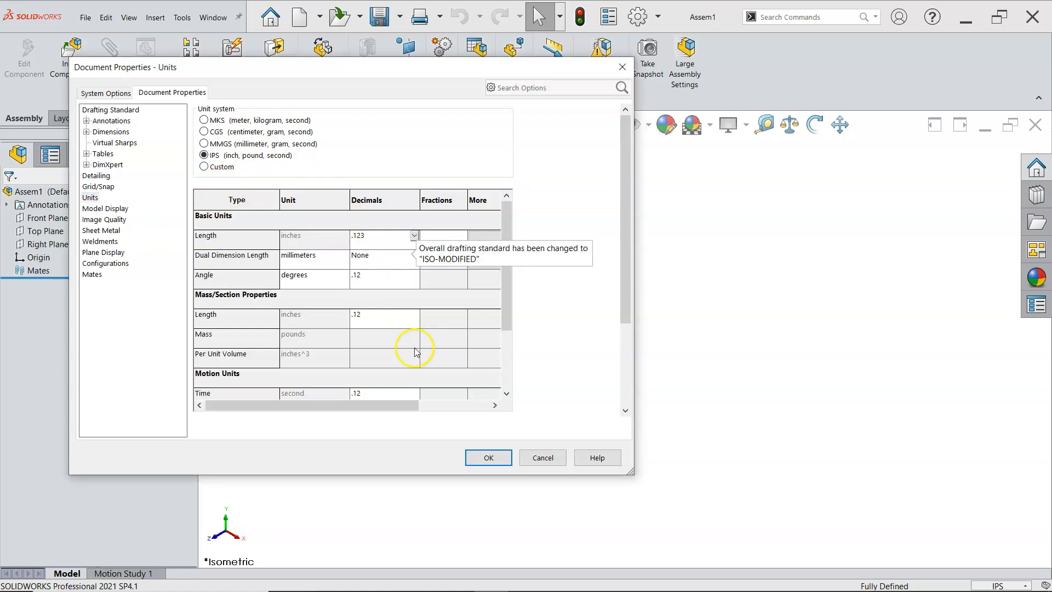
pyautogui.click(488, 458)
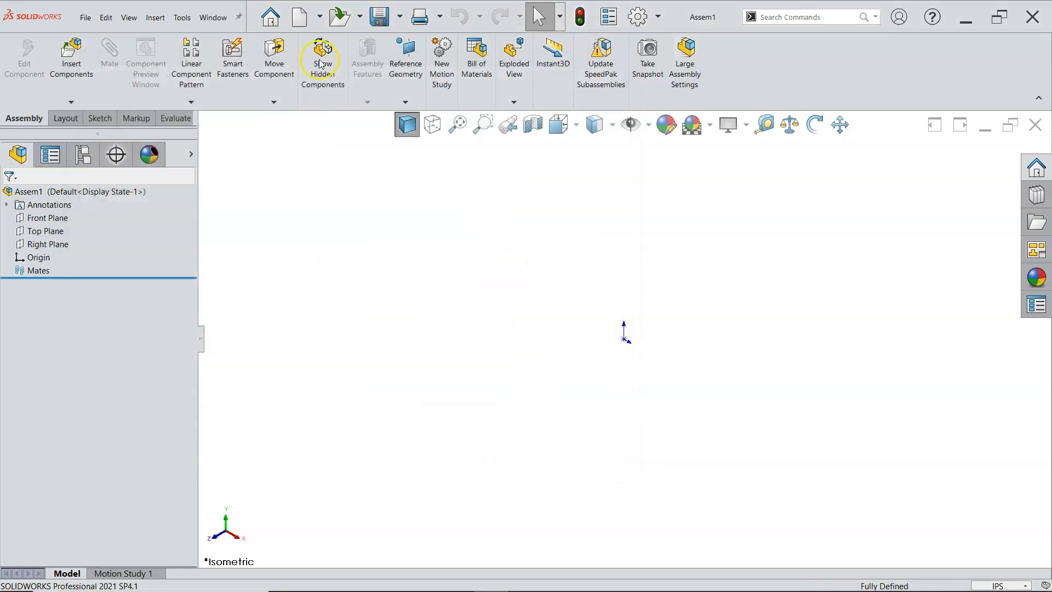
# Step: Save the empty assembly as an Assembly Template (*.asmdot) named "Assy in" in the SW Templates folder
pyautogui.click(400, 17)
pyautogui.click(399, 53)
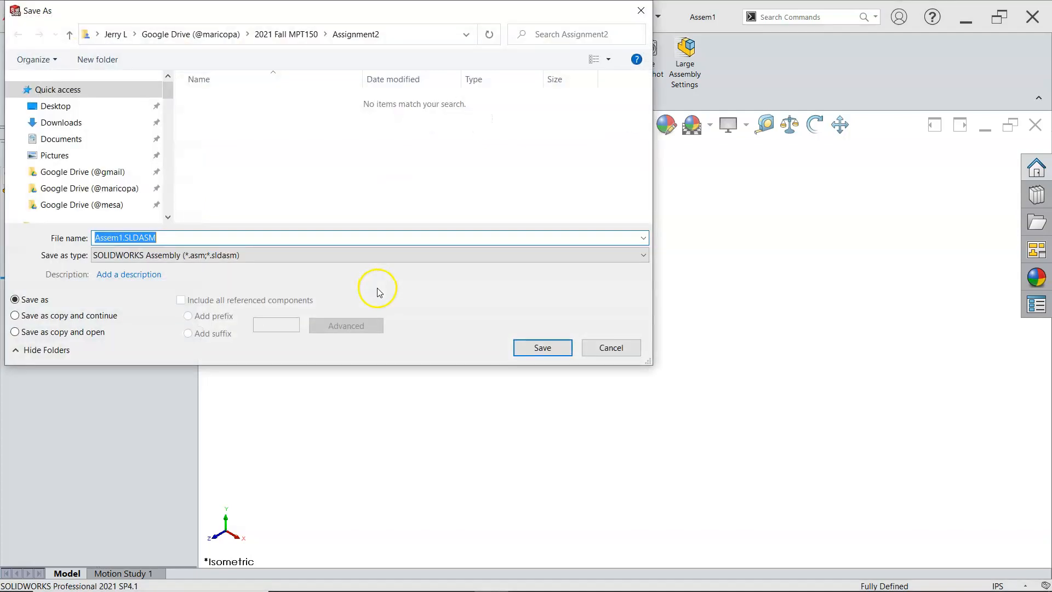
pyautogui.click(204, 256)
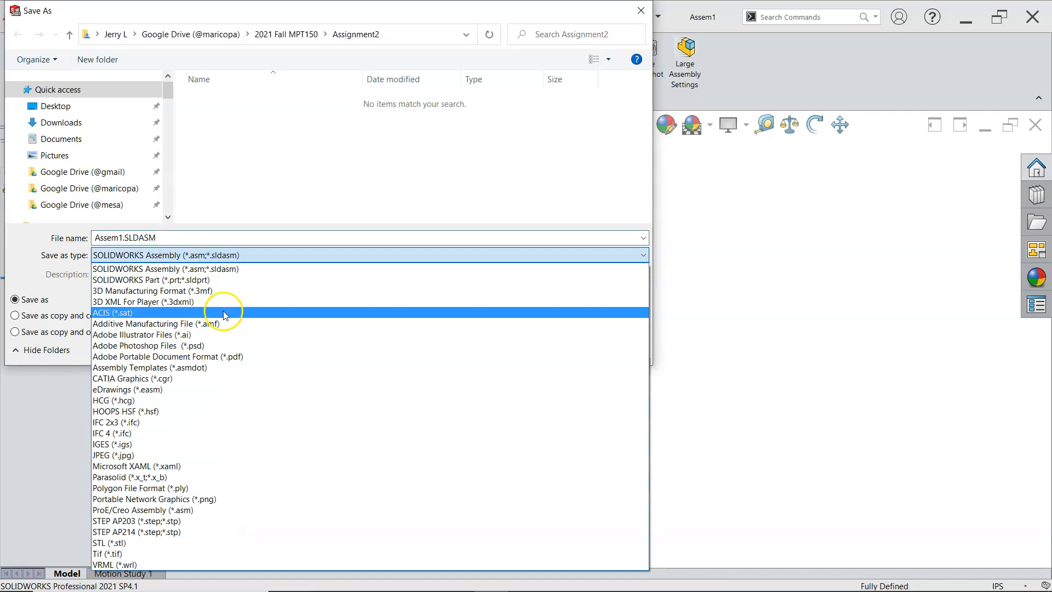
pyautogui.click(219, 368)
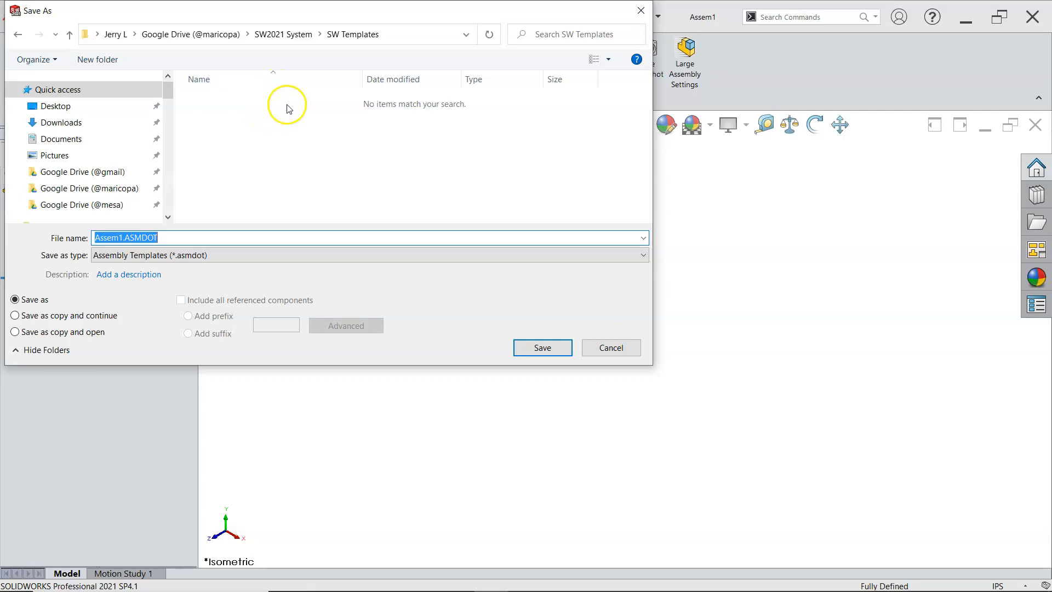
pyautogui.click(120, 237)
pyautogui.moveTo(121, 238); pyautogui.dragTo(107, 238)
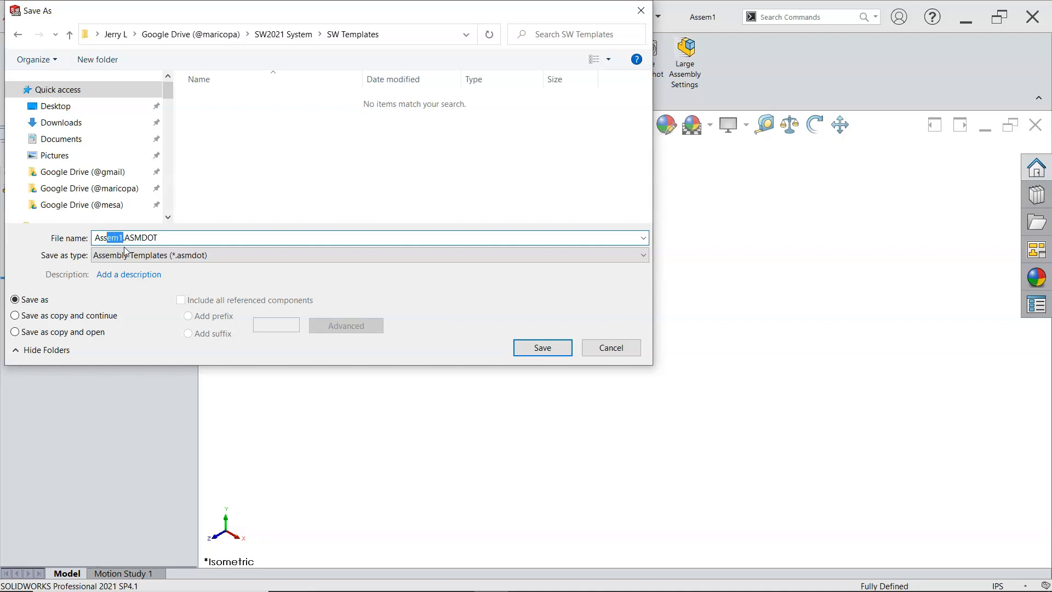
pyautogui.write('y In')
pyautogui.press('BackSpace')
pyautogui.press('BackSpace')
pyautogui.write('in')
pyautogui.click(531, 348)
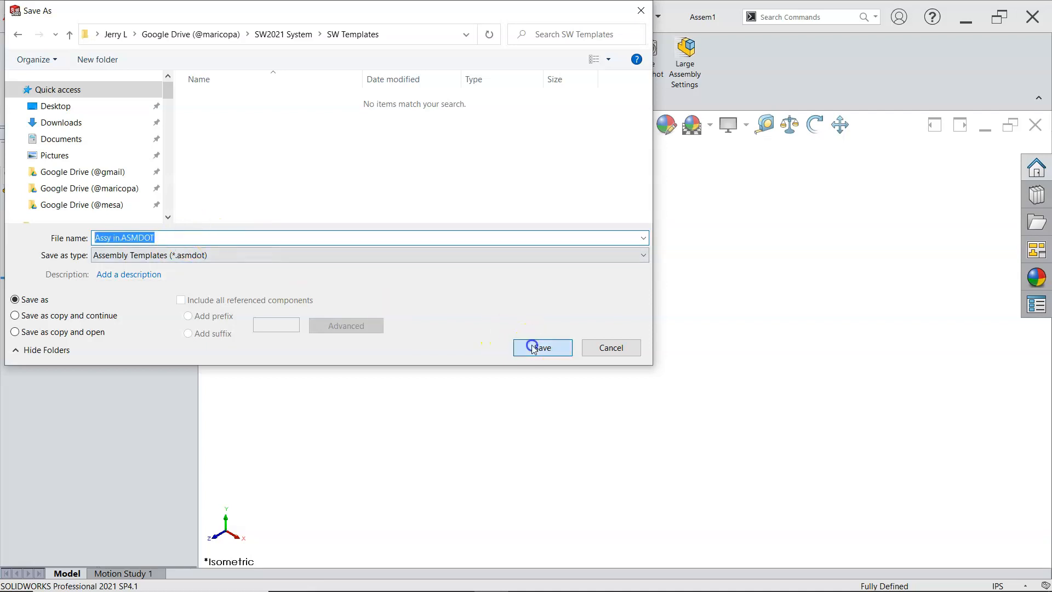
# Step: Switch the document's unit system to MMGS and set the dual dimension length unit to inches
pyautogui.click(1029, 580)
pyautogui.click(969, 568)
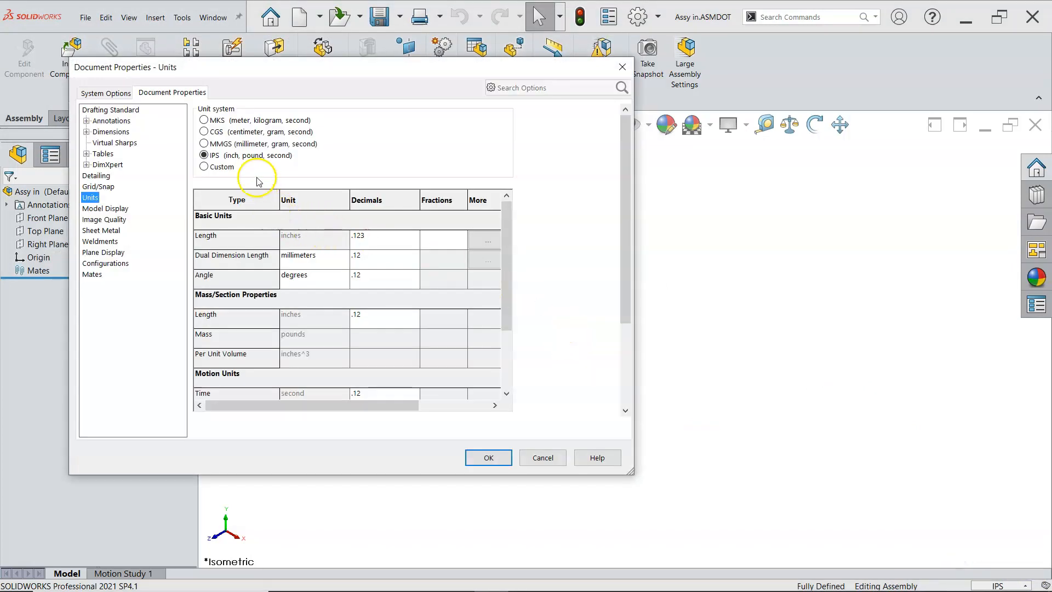
pyautogui.click(232, 146)
pyautogui.click(333, 260)
pyautogui.click(344, 256)
pyautogui.scroll(1, 324, 296)
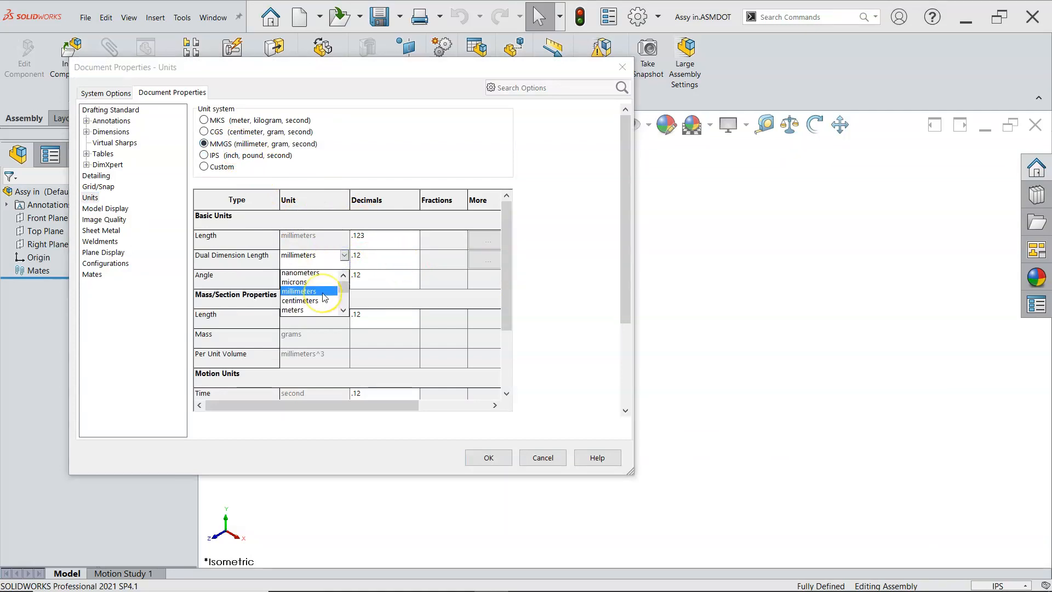
pyautogui.scroll(-3, 324, 296)
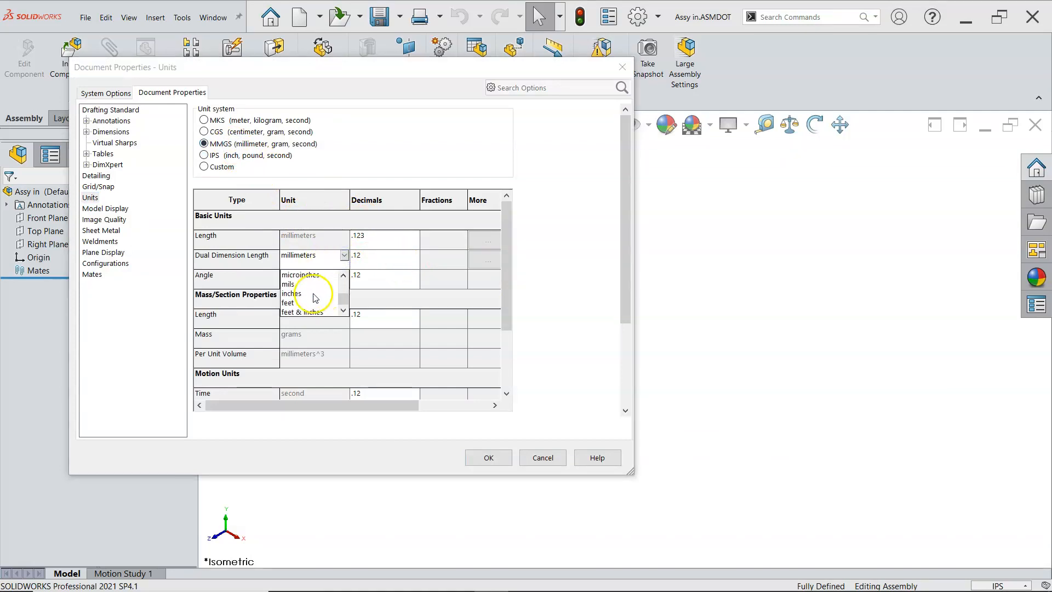
pyautogui.click(315, 300)
# Step: Set the dual dimension length to three decimals (.123) and the basic length to two (.12), and apply the unit settings
pyautogui.click(408, 259)
pyautogui.click(415, 256)
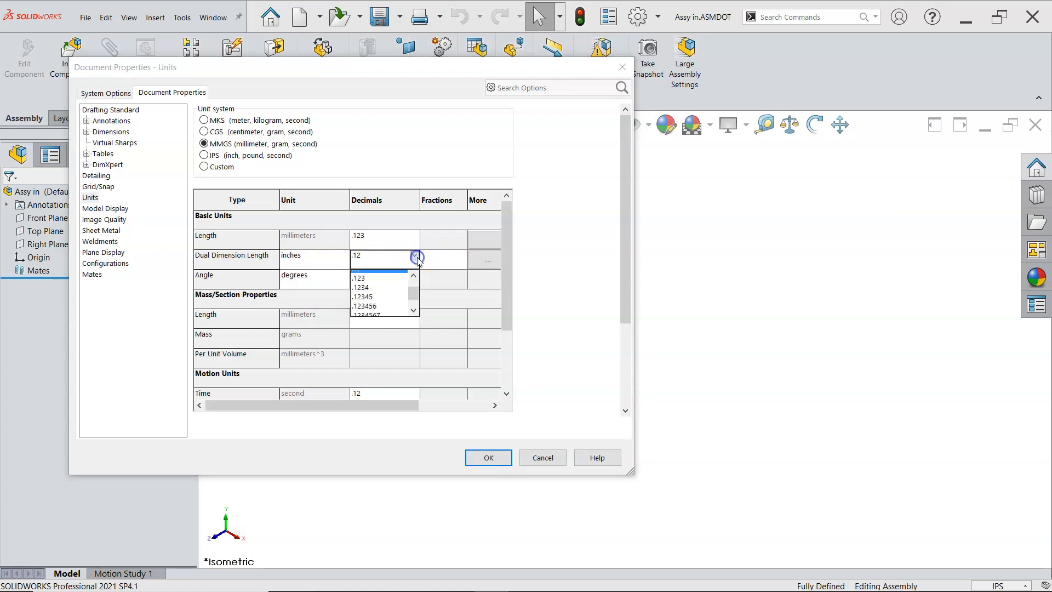
pyautogui.click(386, 275)
pyautogui.click(415, 236)
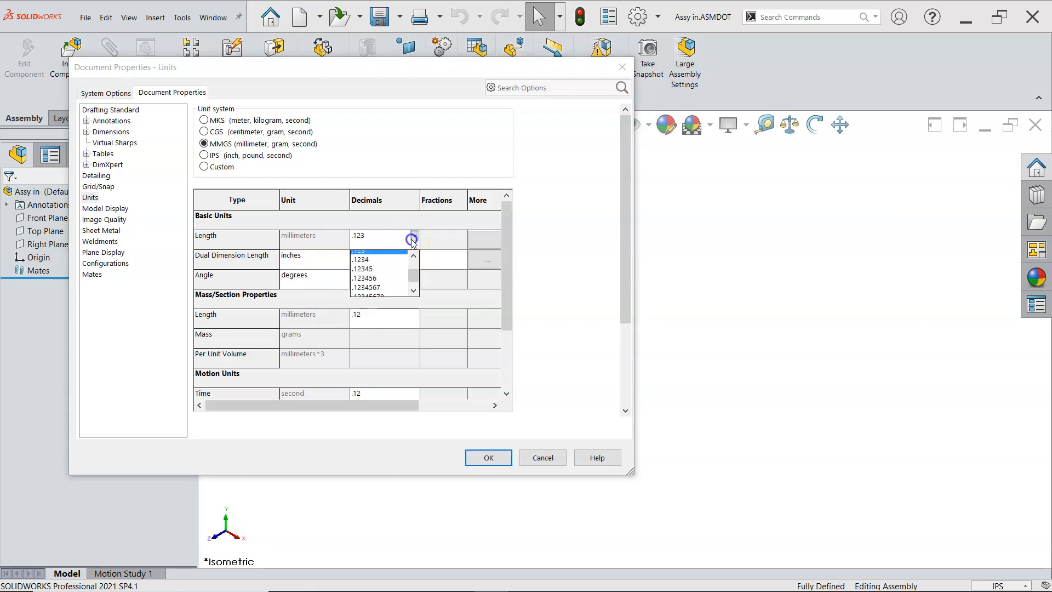
pyautogui.scroll(1, 392, 279)
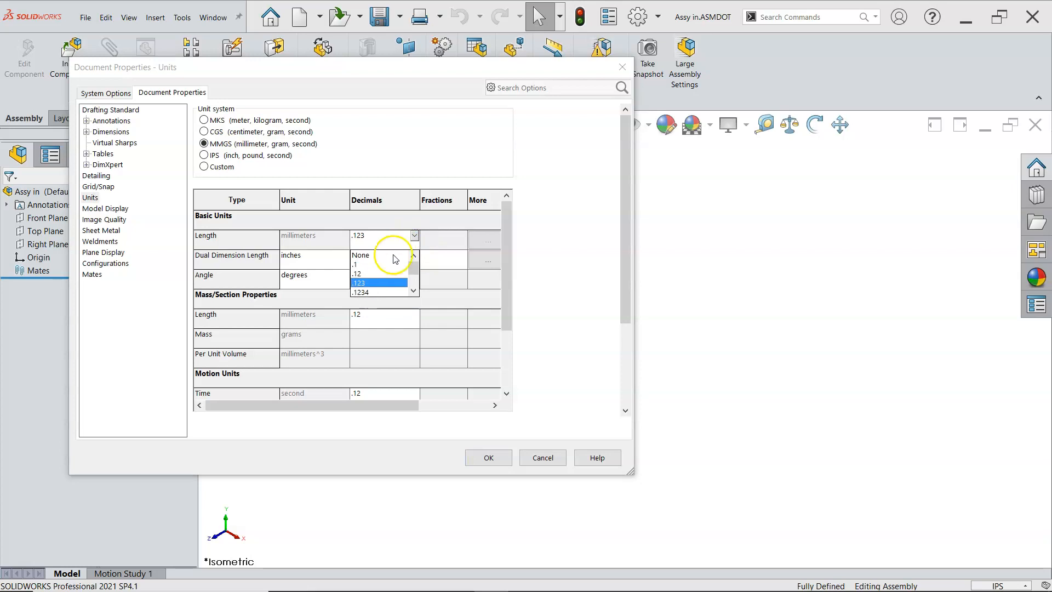
pyautogui.click(373, 273)
pyautogui.click(480, 456)
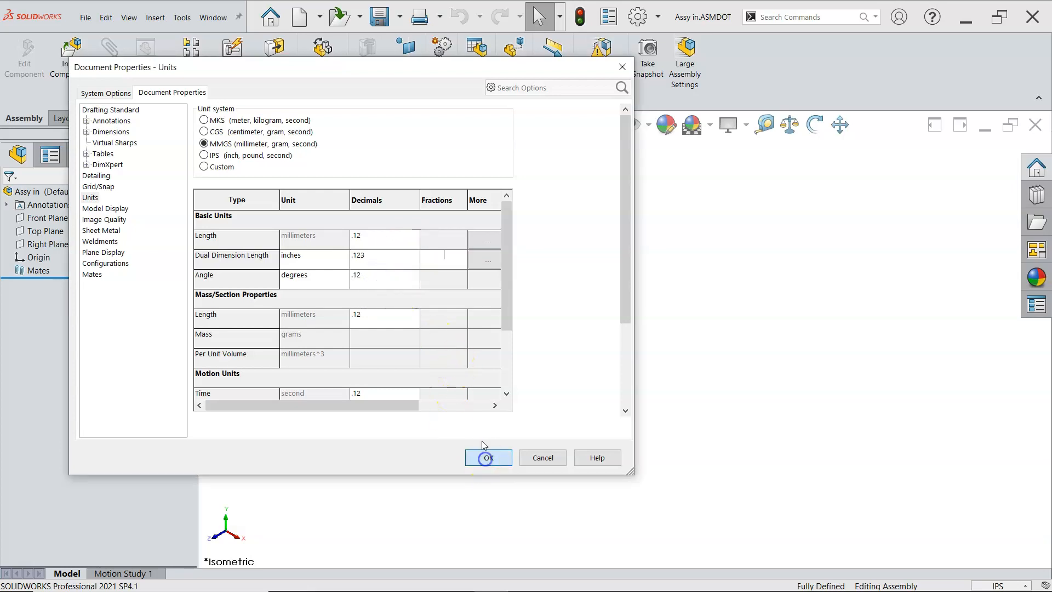
# Step: Save the millimetre assembly as an Assembly Template named "Assy mm" in the SW Templates folder and close the document
pyautogui.click(400, 17)
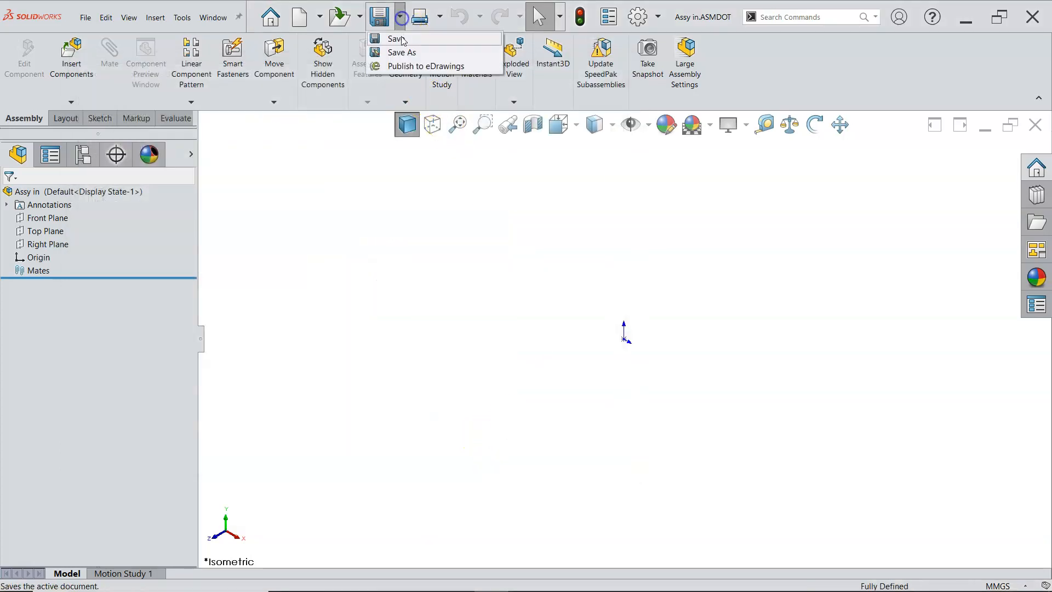
pyautogui.click(403, 52)
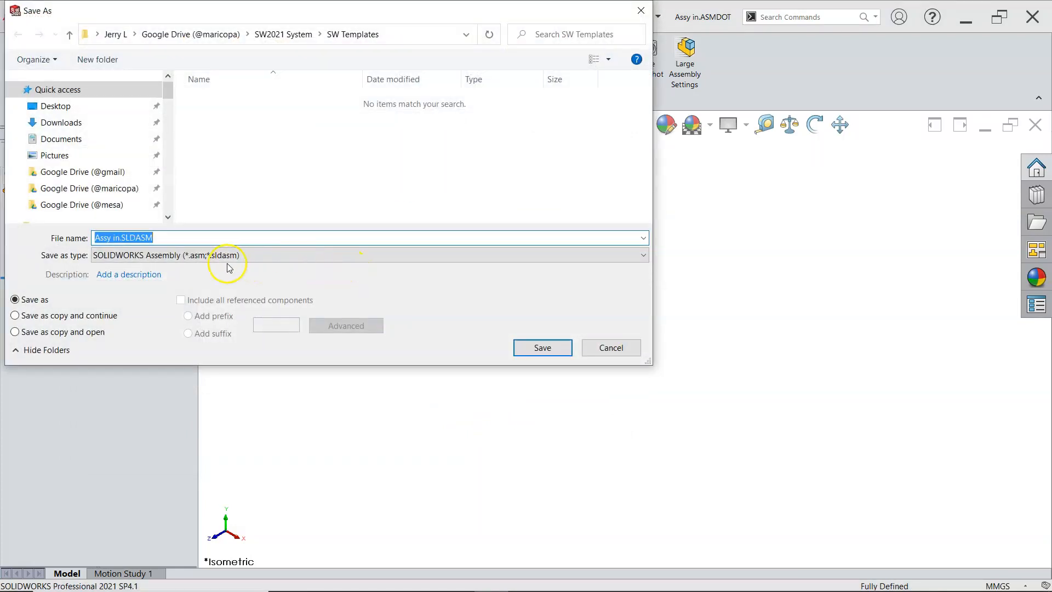
pyautogui.click(194, 255)
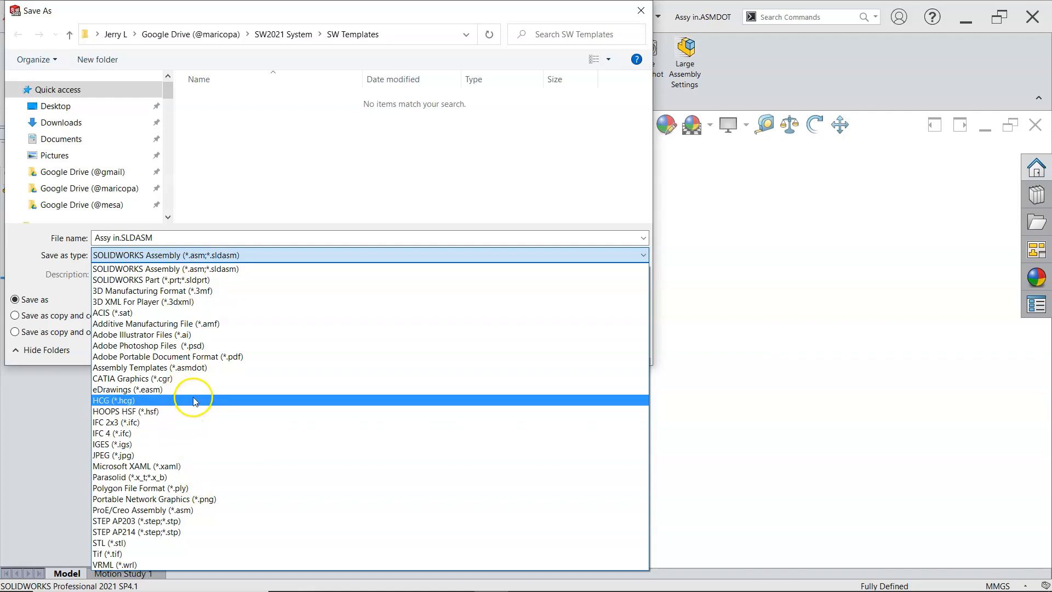
pyautogui.click(196, 371)
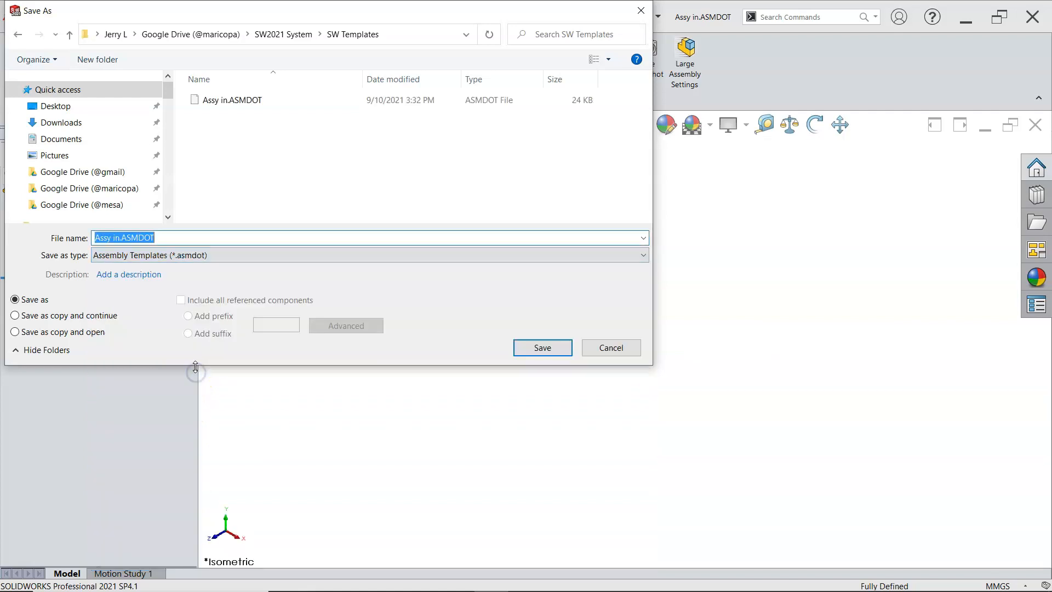
pyautogui.click(110, 238)
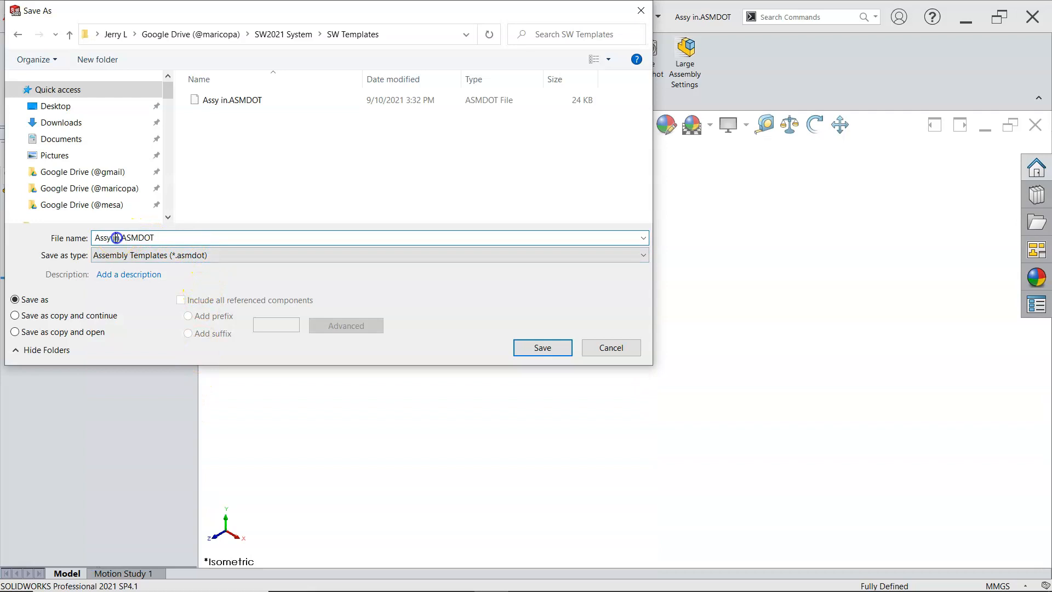
pyautogui.press('BackSpace')
pyautogui.press('BackSpace')
pyautogui.write('mm')
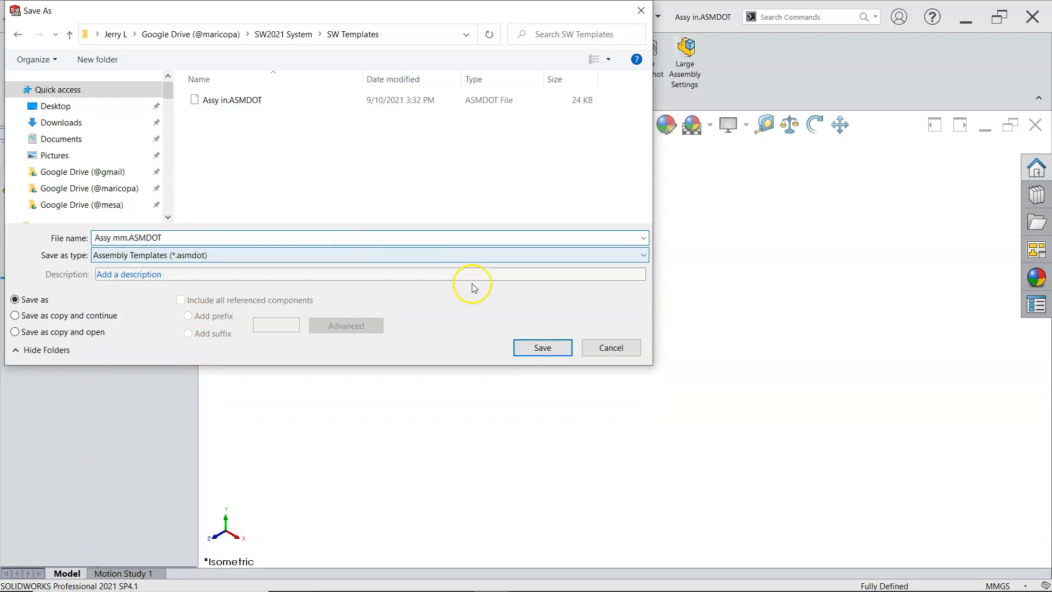
pyautogui.click(540, 347)
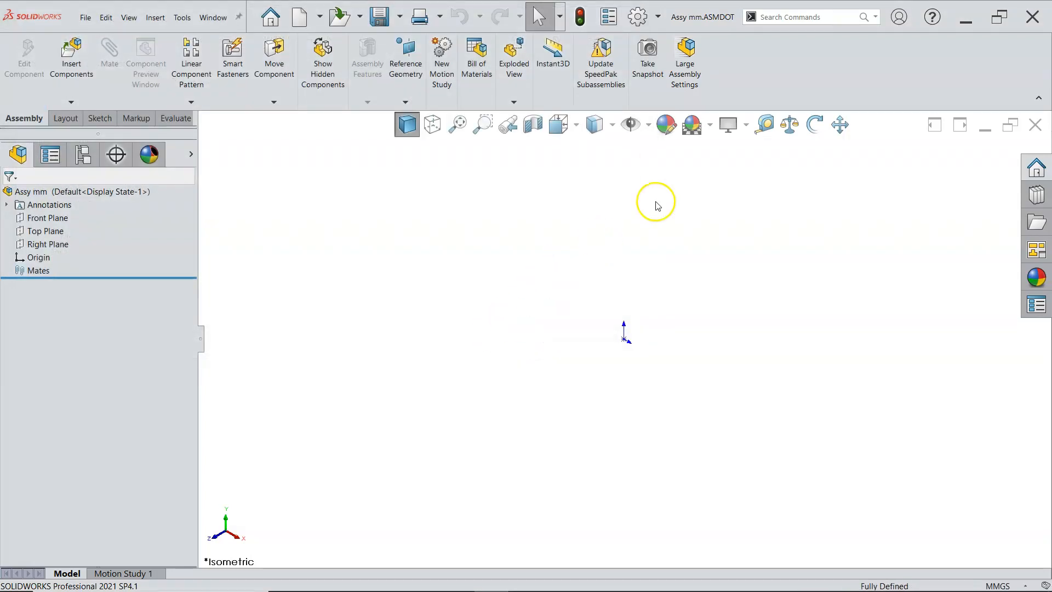
pyautogui.click(1036, 125)
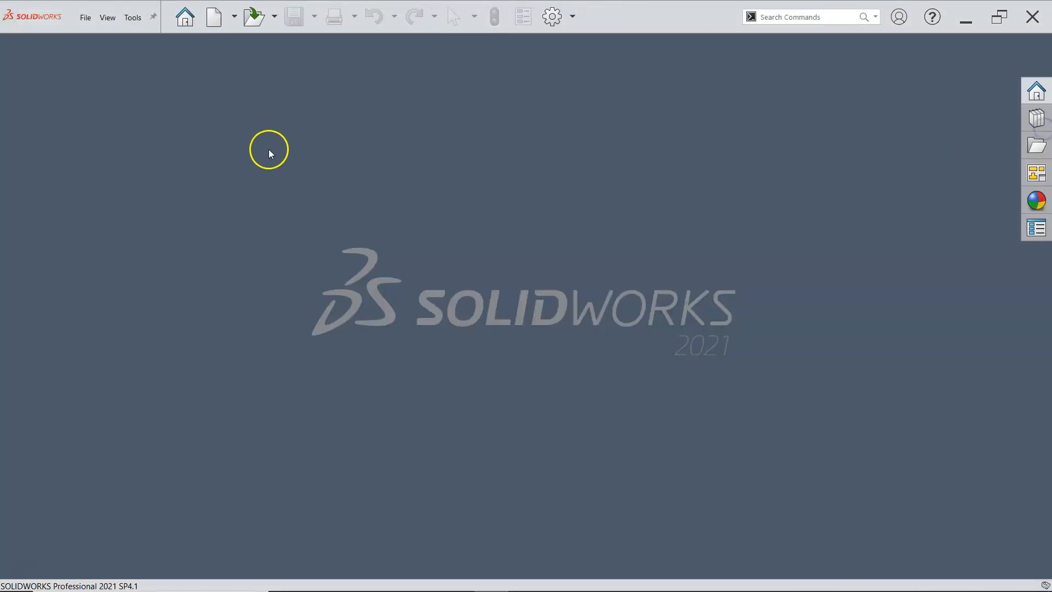
# Step: Create a new part from the Part IN template in the SW Templates set
pyautogui.click(214, 18)
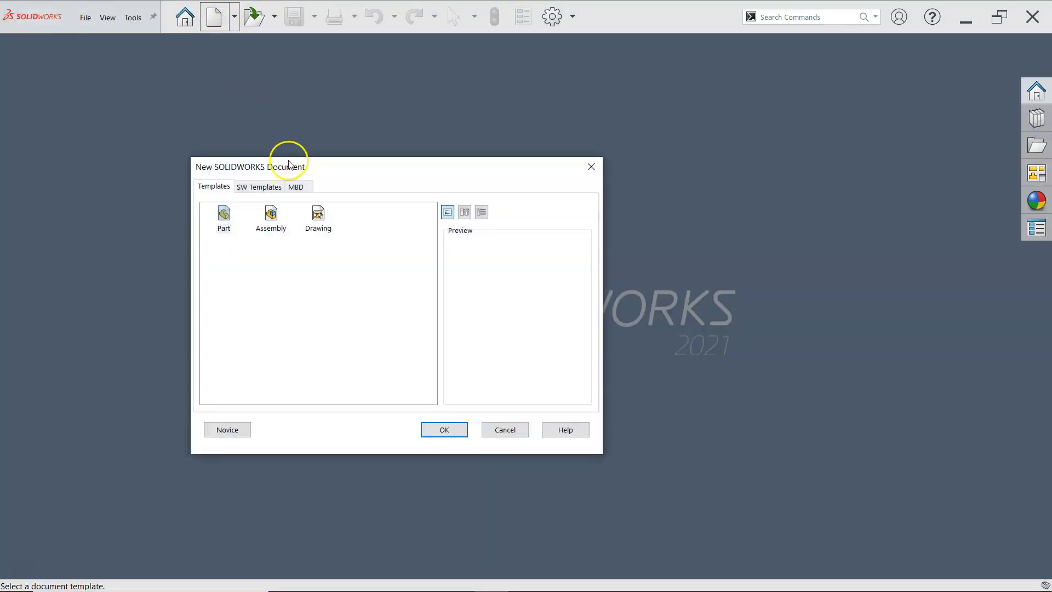
pyautogui.click(257, 188)
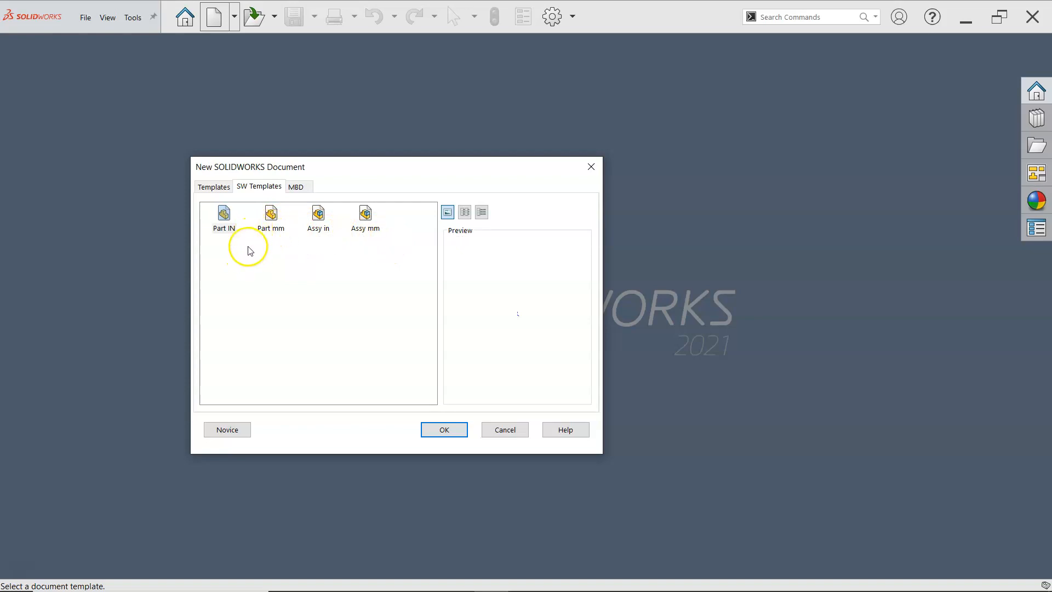
pyautogui.click(228, 224)
pyautogui.doubleClick(228, 225)
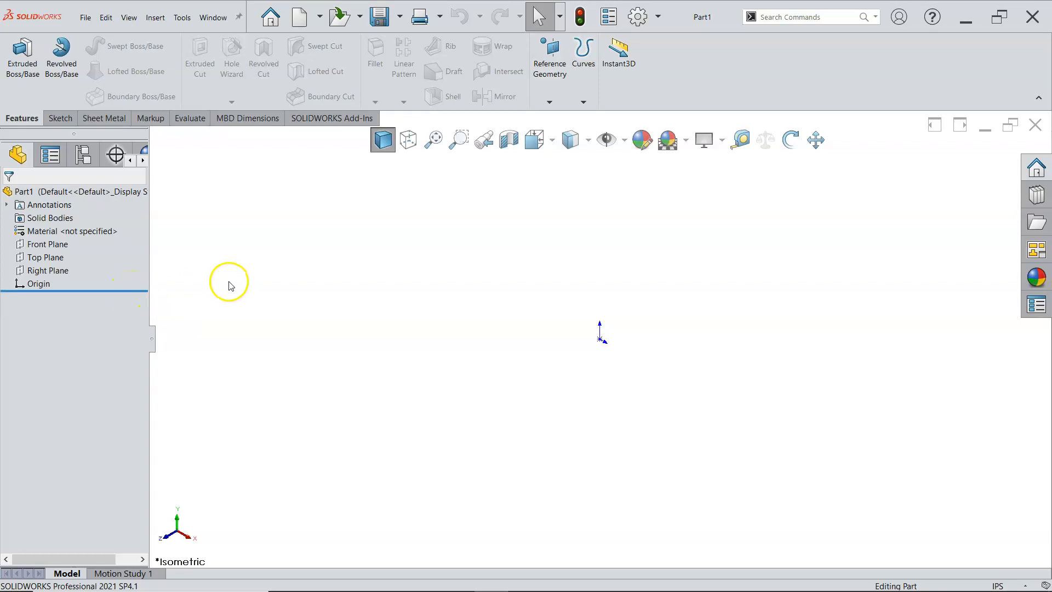
# Step: Sketch a 2 by 2 in center rectangle on the Front Plane, centred on the origin
pyautogui.click(48, 246)
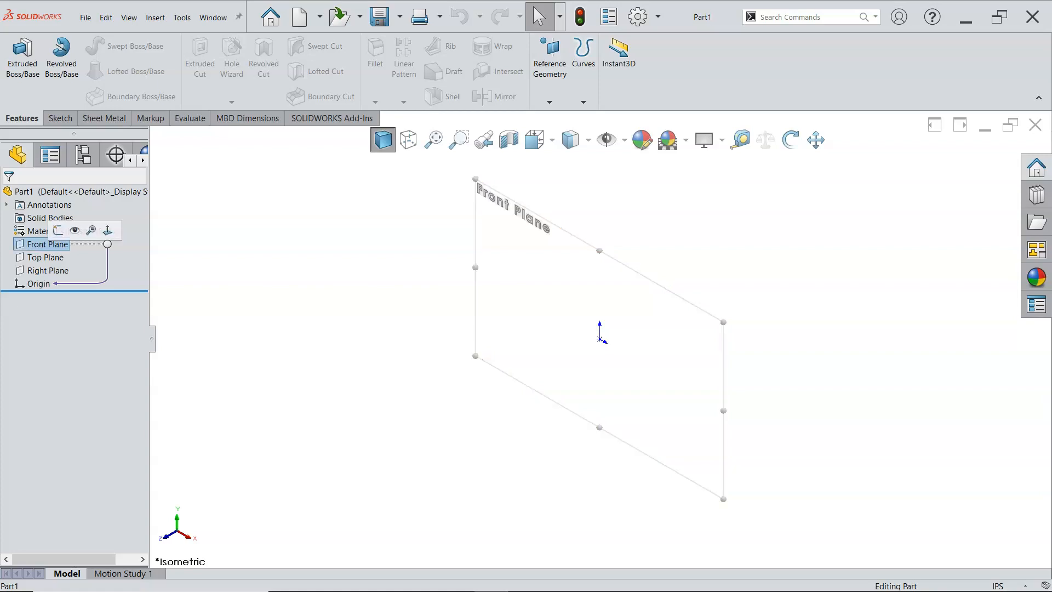
pyautogui.click(58, 231)
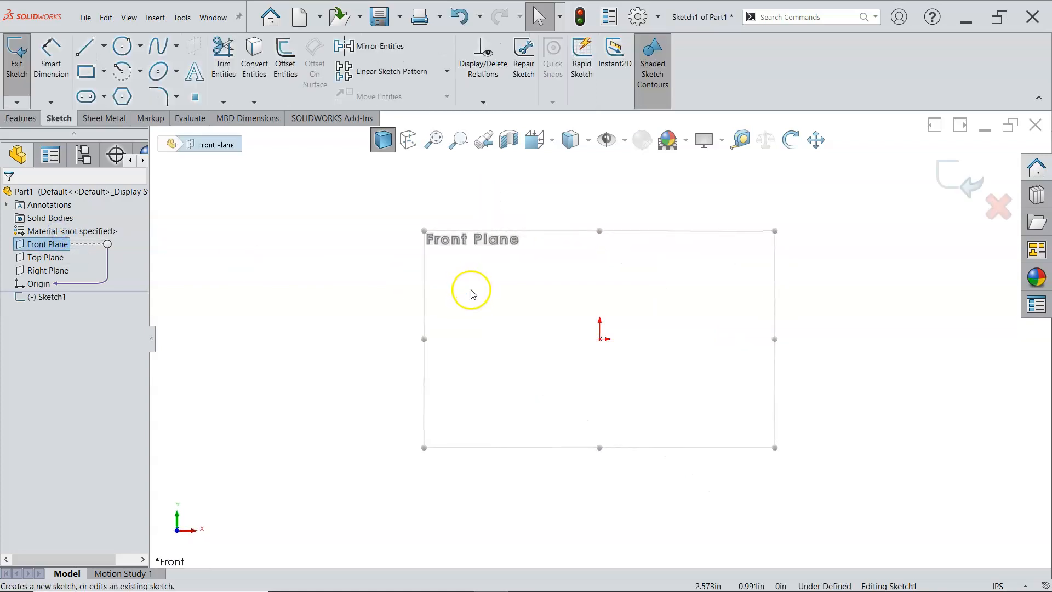
pyautogui.click(104, 72)
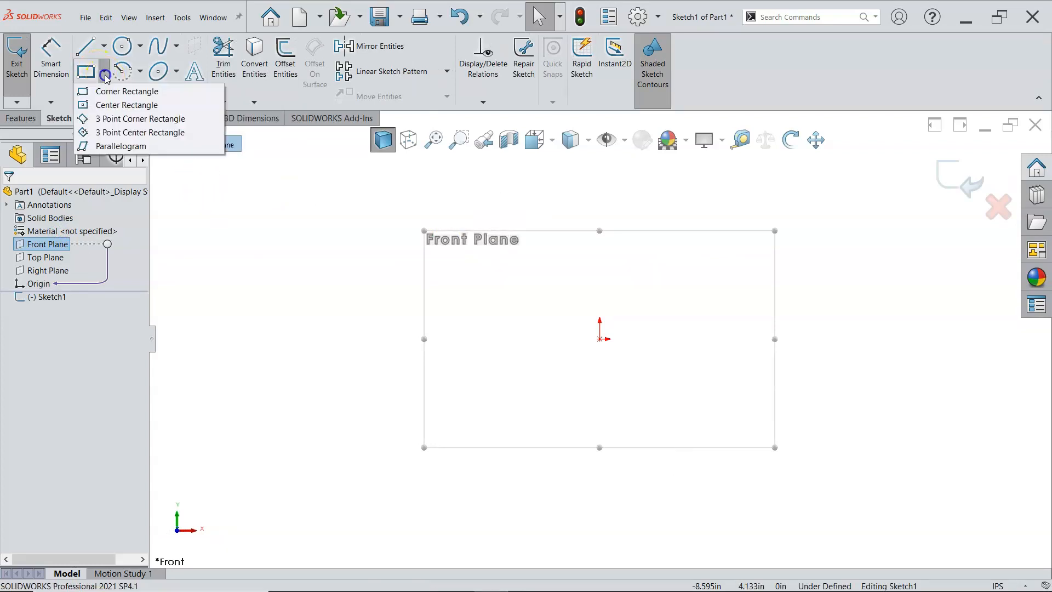
pyautogui.click(112, 105)
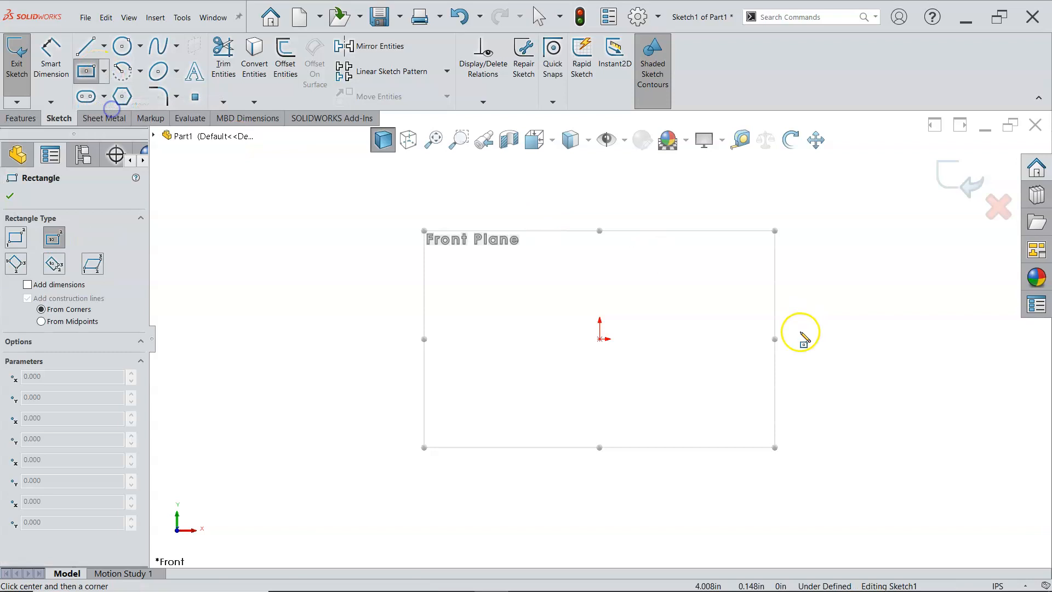
pyautogui.click(600, 340)
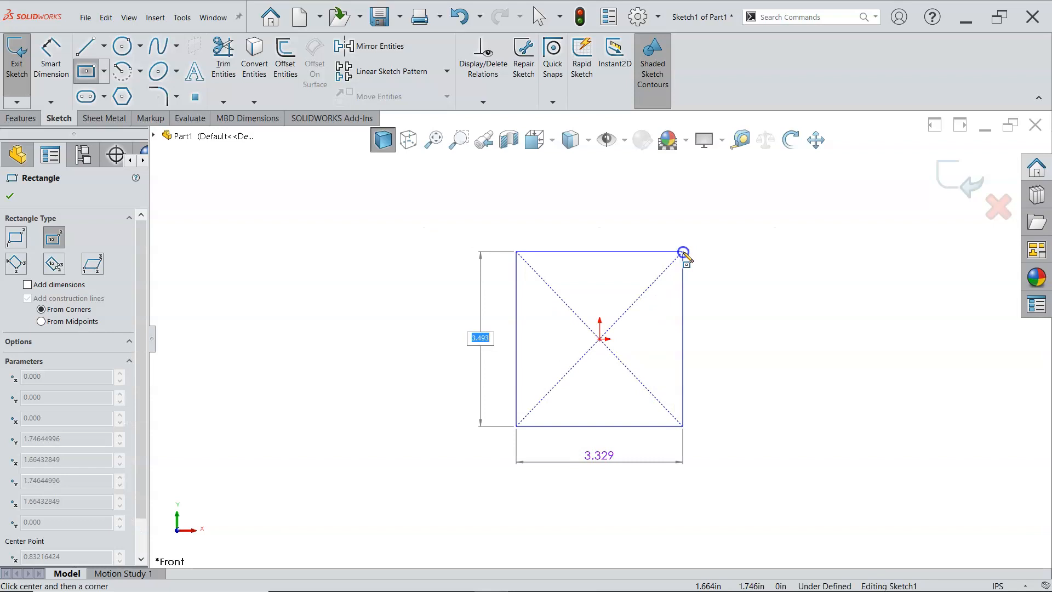
pyautogui.write('2')
pyautogui.press('Tab')
pyautogui.write('2')
pyautogui.press('Return')
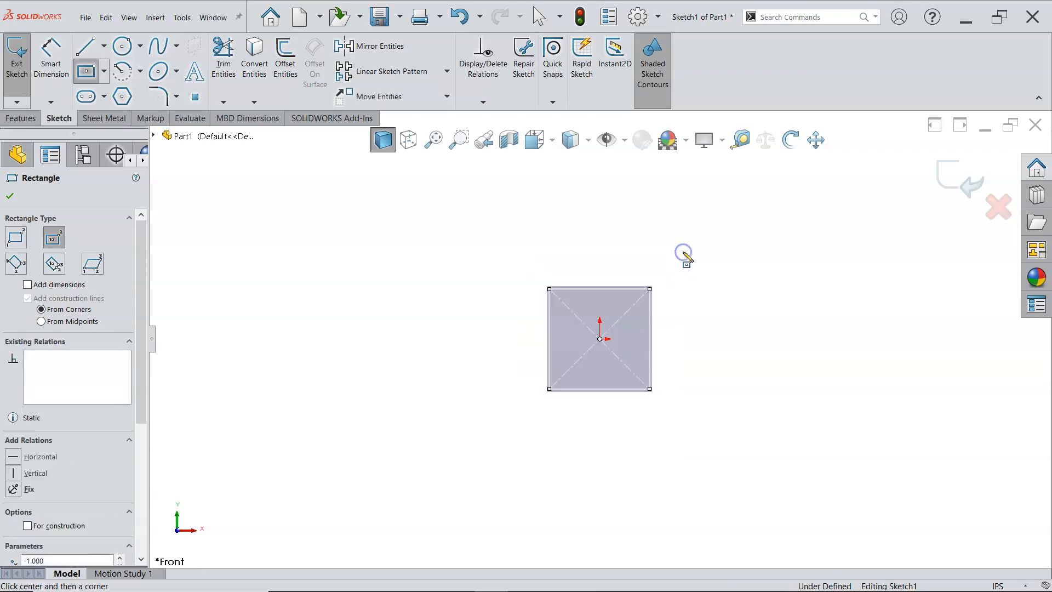
pyautogui.rightClick(627, 261)
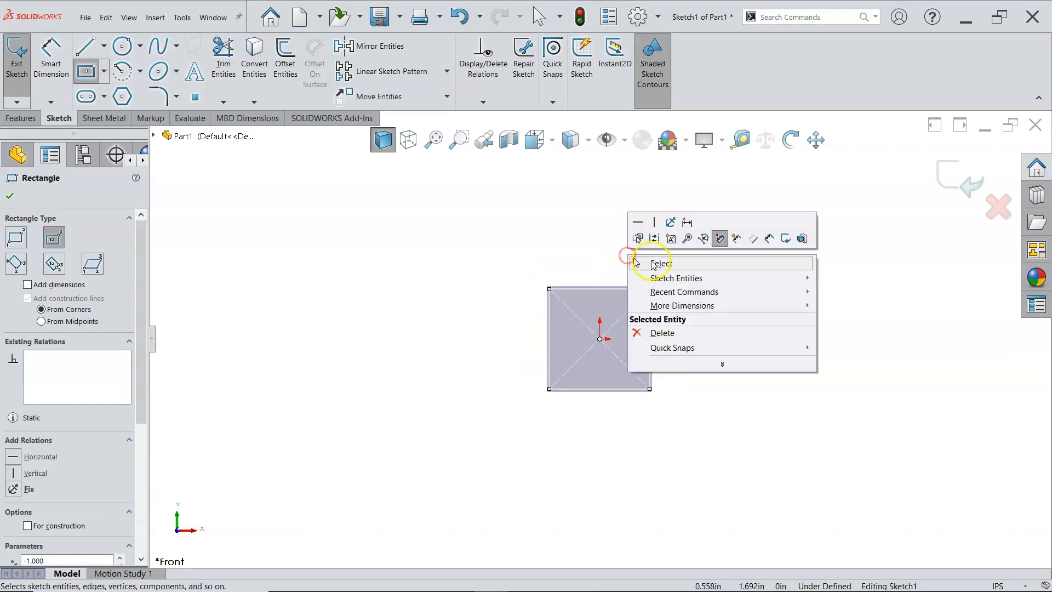
pyautogui.click(667, 266)
# Step: Dimension the vertical edge of the square on the side away from positive X at 2 in using Smart Dimension
pyautogui.rightClick(699, 298)
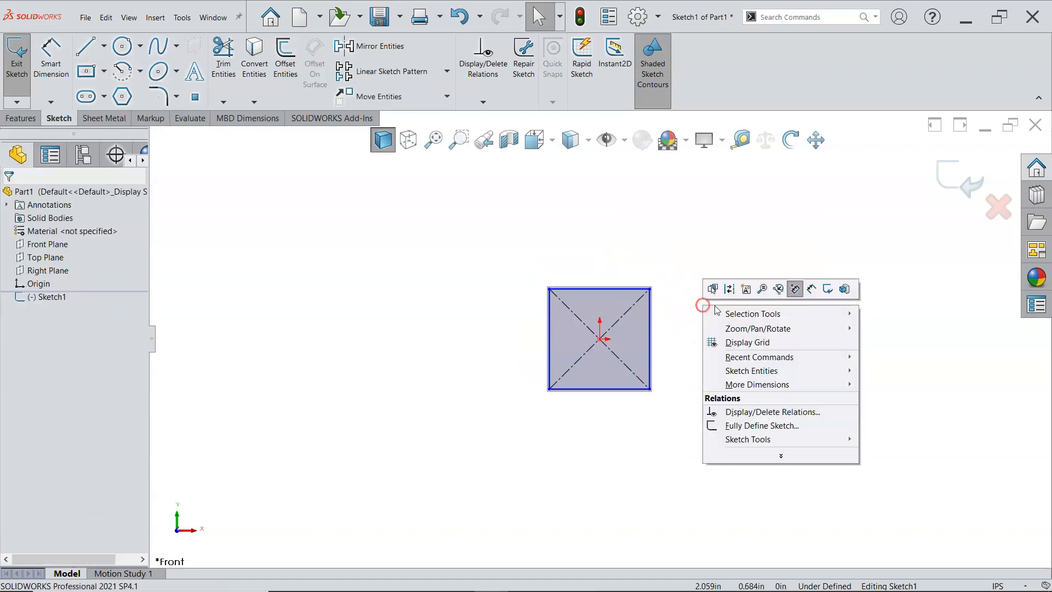
pyautogui.click(811, 285)
pyautogui.click(548, 348)
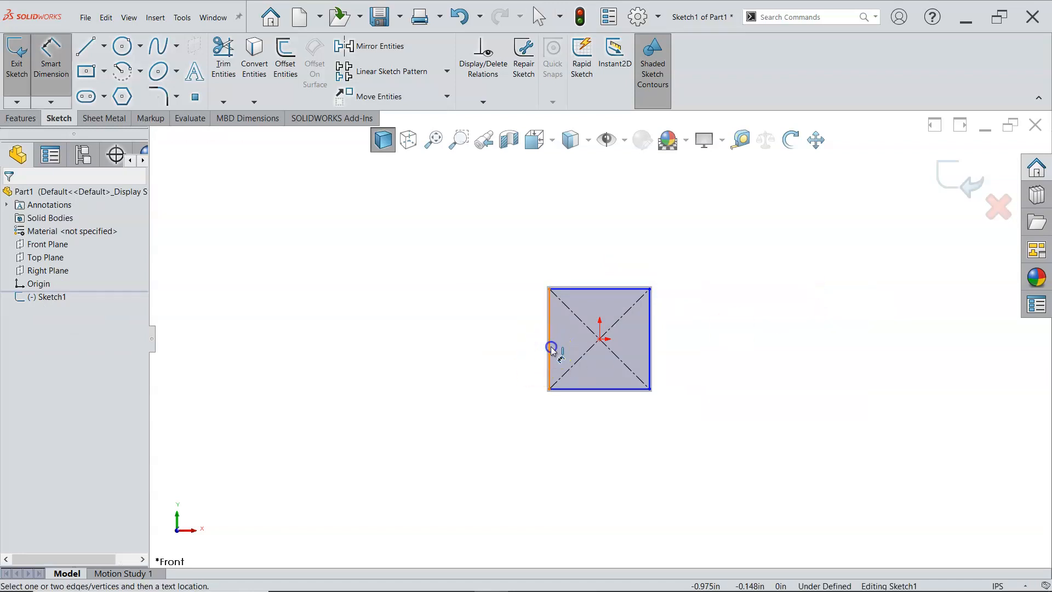
pyautogui.click(462, 345)
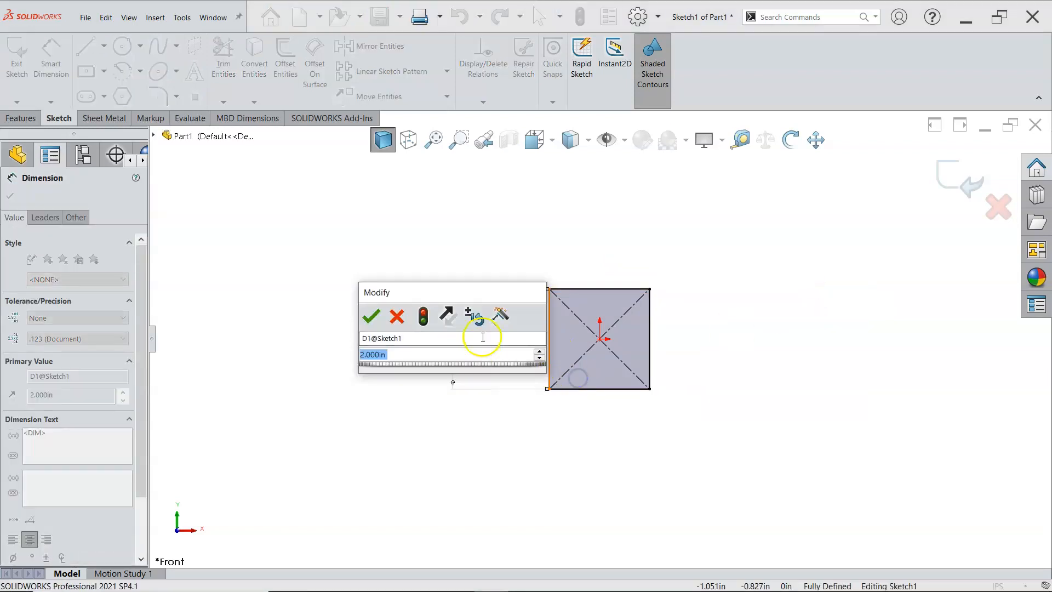
pyautogui.click(371, 315)
# Step: Add a driven dimension to the square's bottom edge and leave the Smart Dimension tool
pyautogui.click(612, 393)
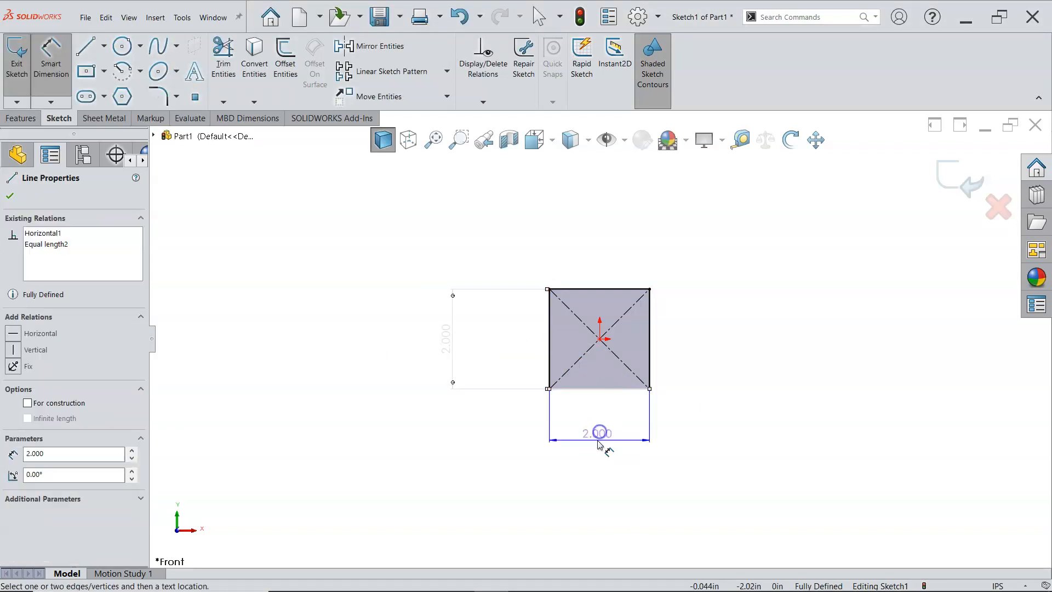
pyautogui.click(601, 445)
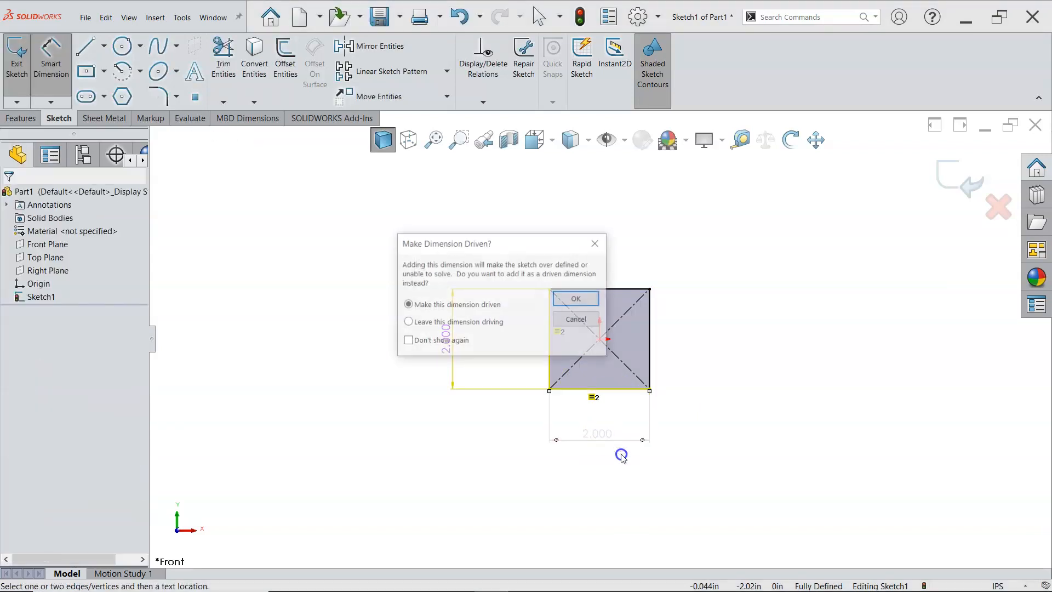
pyautogui.click(573, 299)
pyautogui.rightClick(703, 364)
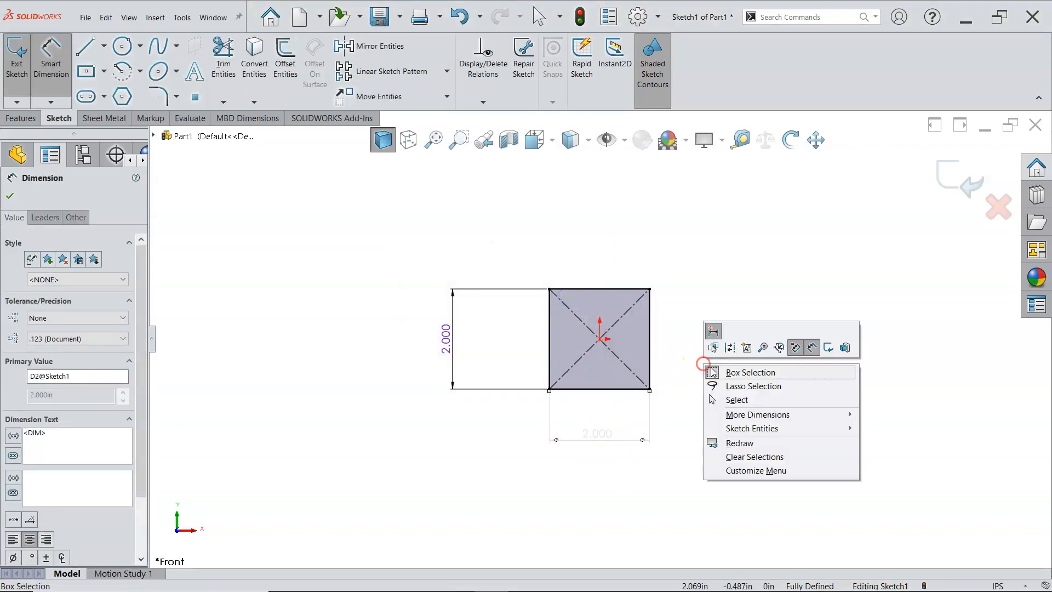
pyautogui.click(737, 400)
# Step: Try to switch off the Driven setting of the dimension below the square, and delete that dimension
pyautogui.click(598, 432)
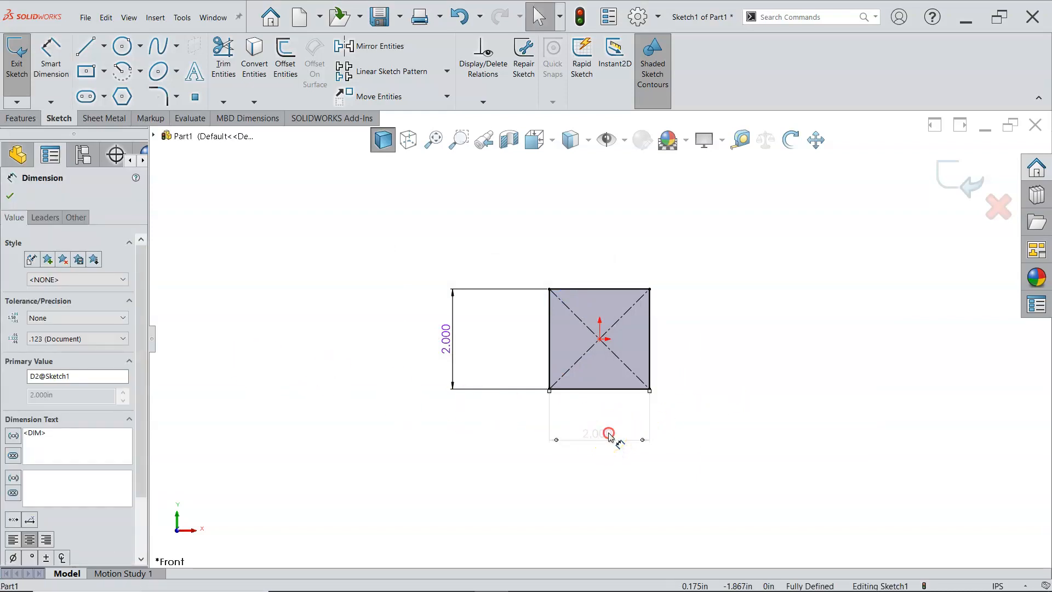
pyautogui.rightClick(609, 434)
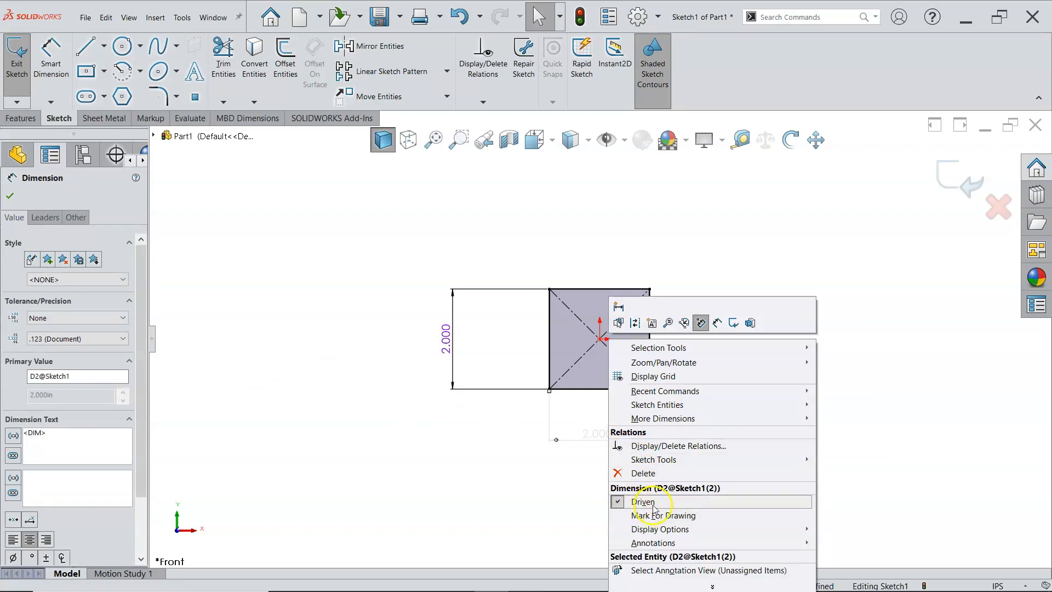
pyautogui.click(638, 501)
pyautogui.click(722, 240)
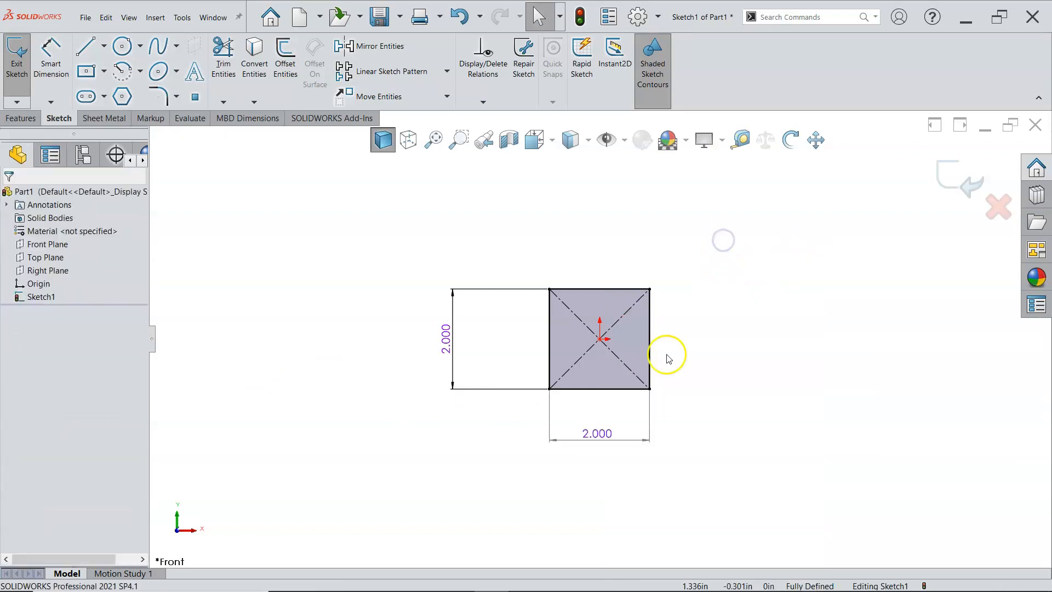
pyautogui.click(588, 438)
pyautogui.press('Delete')
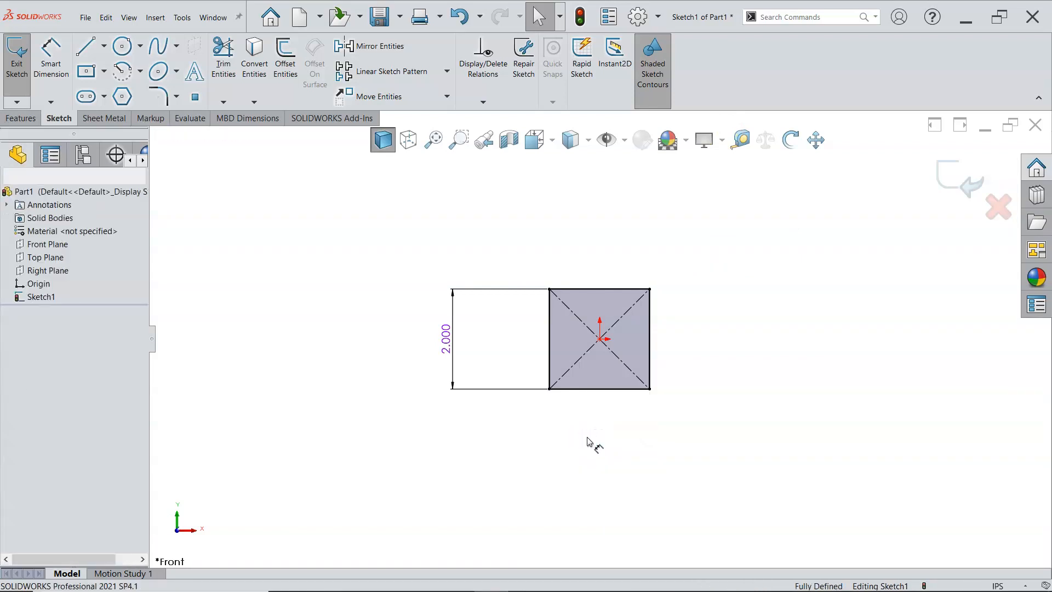
# Step: Extrude the square sketch as a boss 2 in deep with the Mid Plane end condition
pyautogui.click(22, 120)
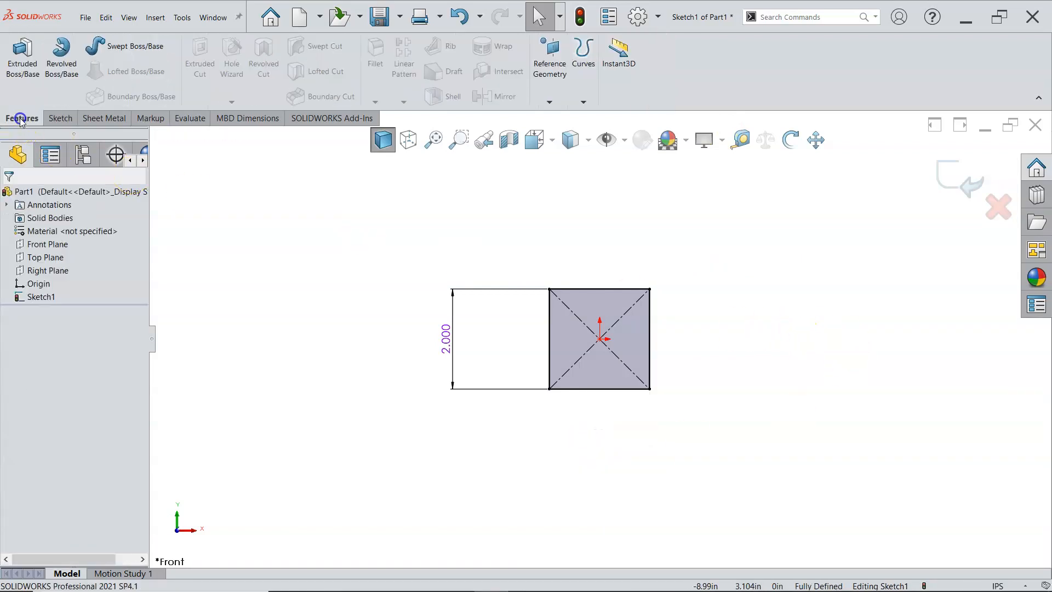
pyautogui.click(30, 82)
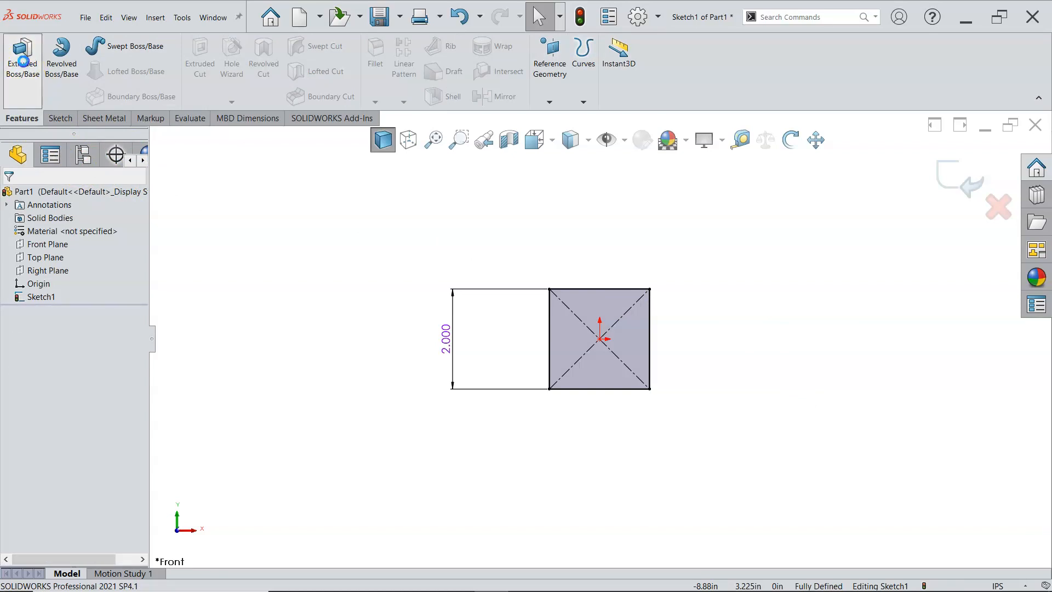
pyautogui.click(116, 282)
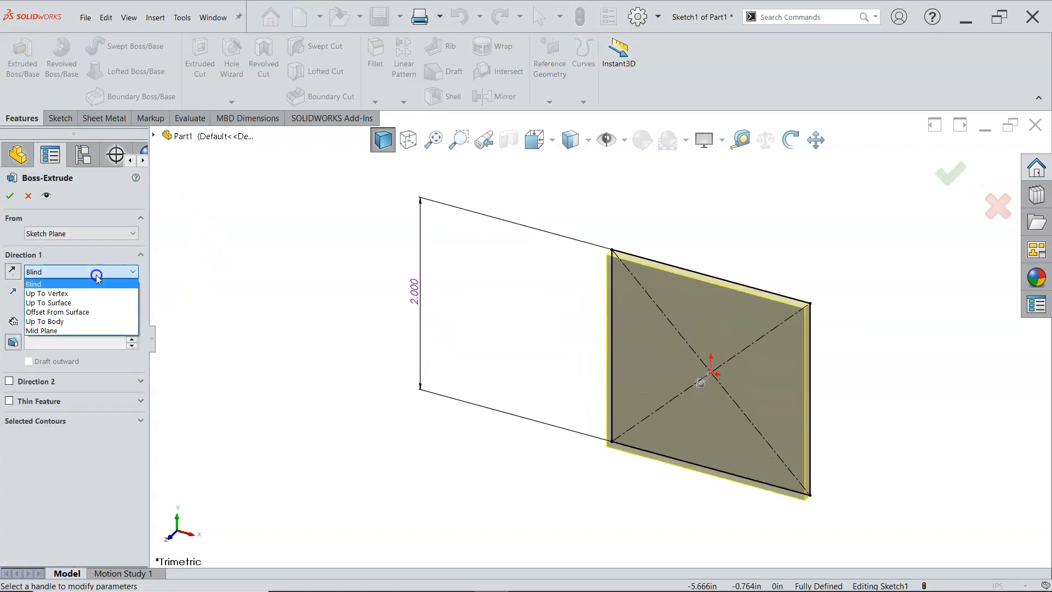
pyautogui.click(60, 330)
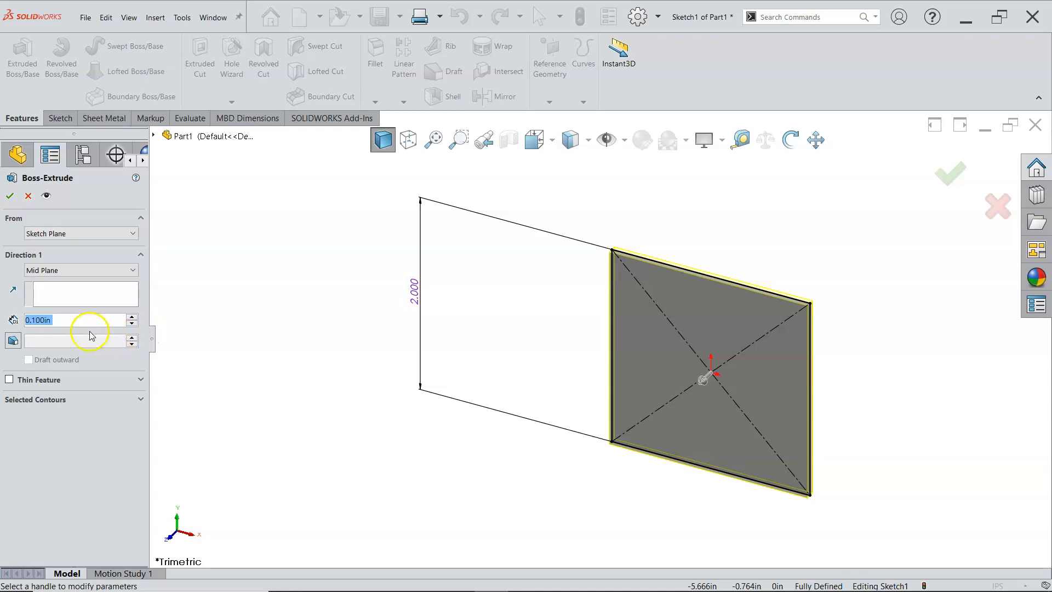
pyautogui.write('2')
pyautogui.press('Tab')
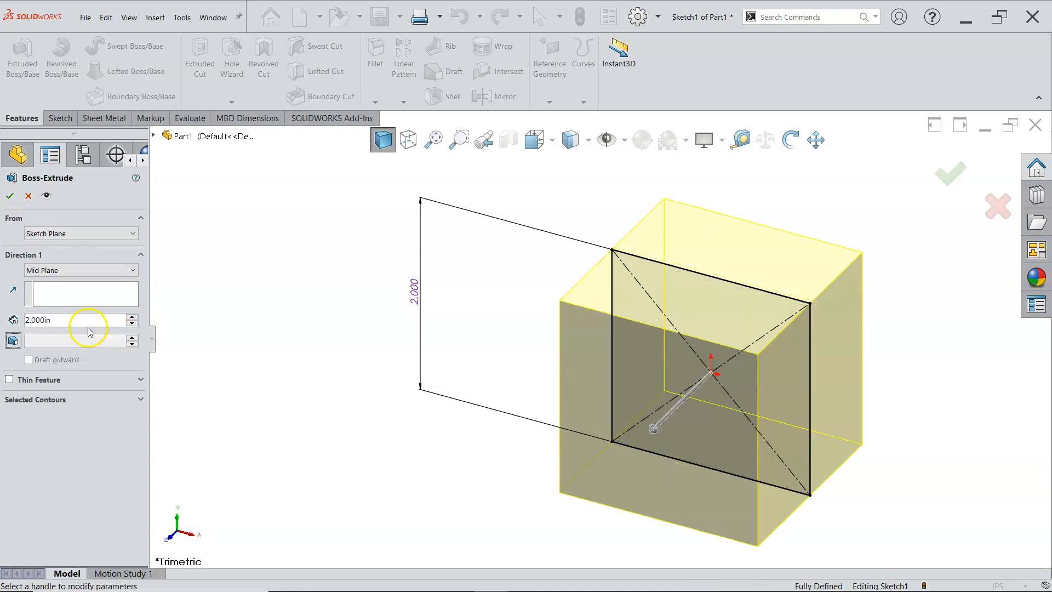
pyautogui.click(10, 196)
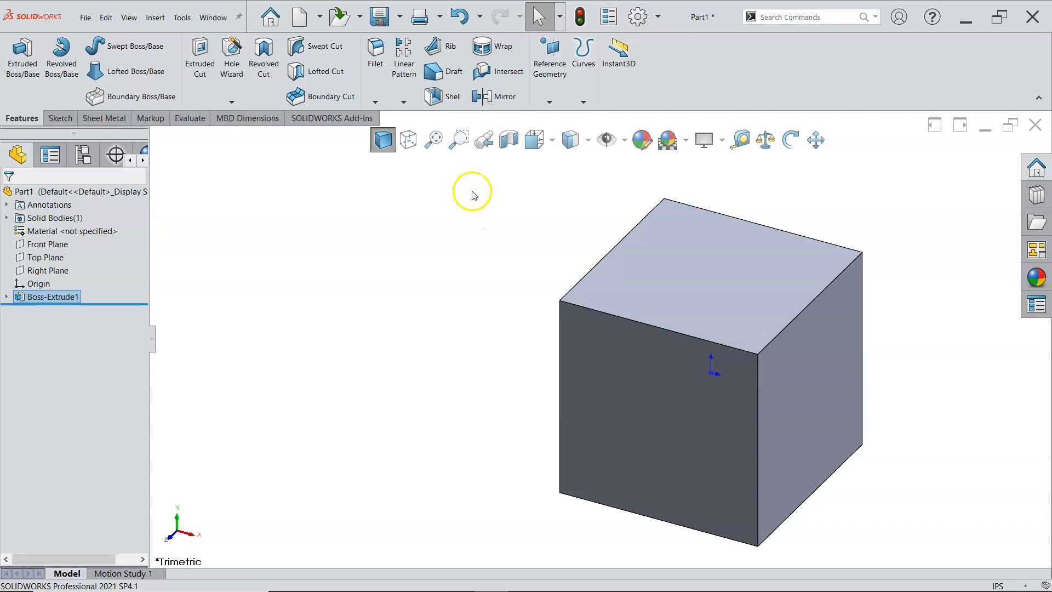
pyautogui.click(400, 19)
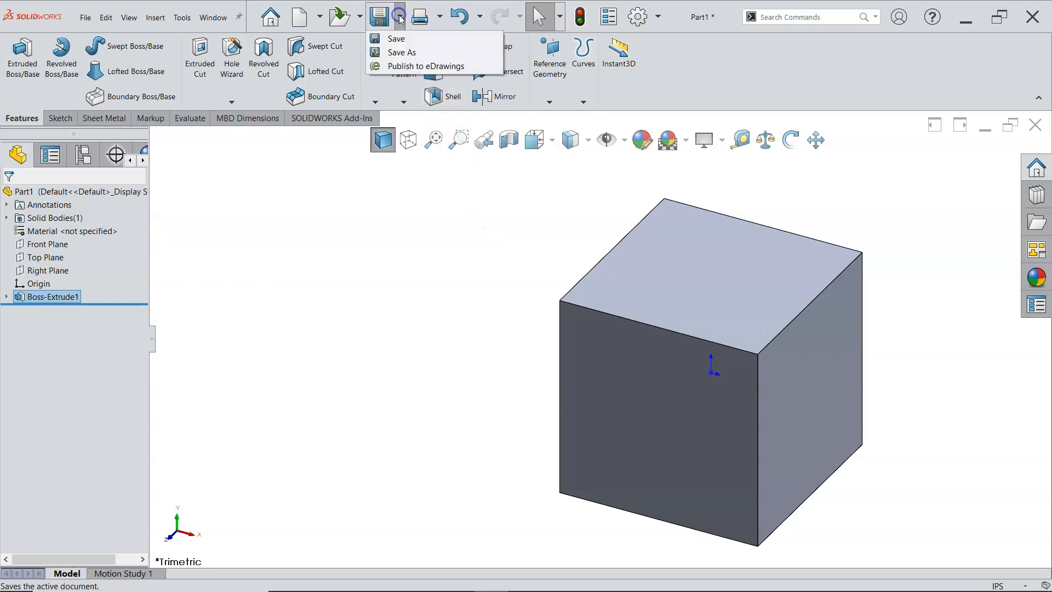
pyautogui.click(399, 42)
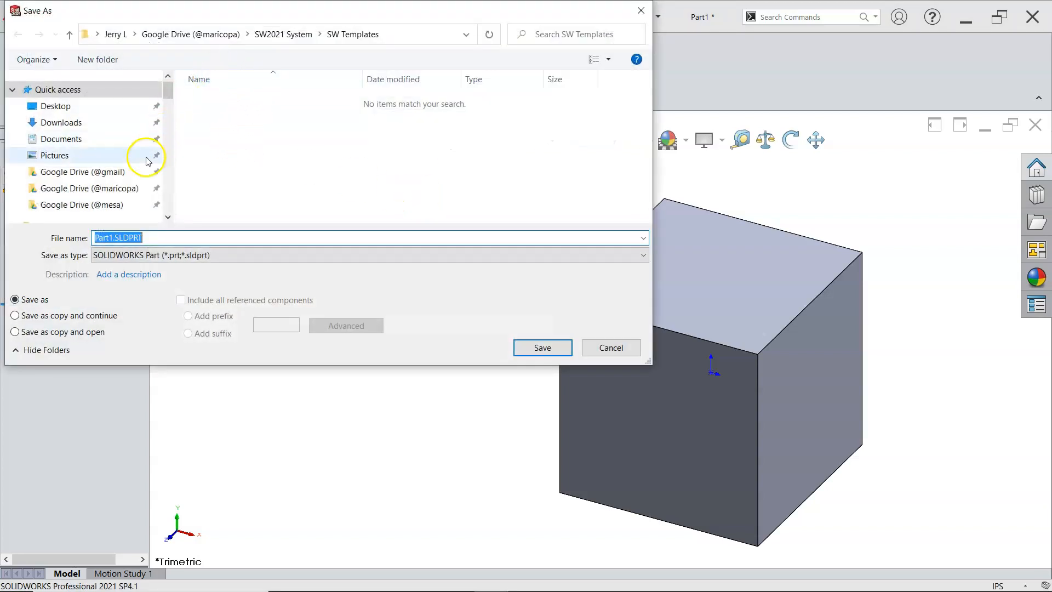
pyautogui.click(102, 174)
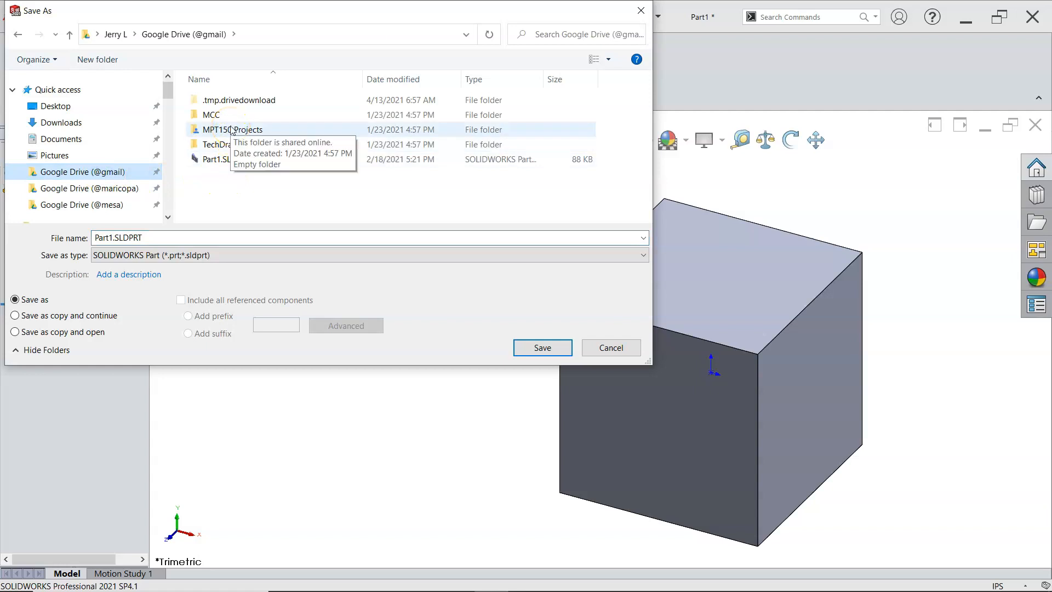
pyautogui.click(109, 188)
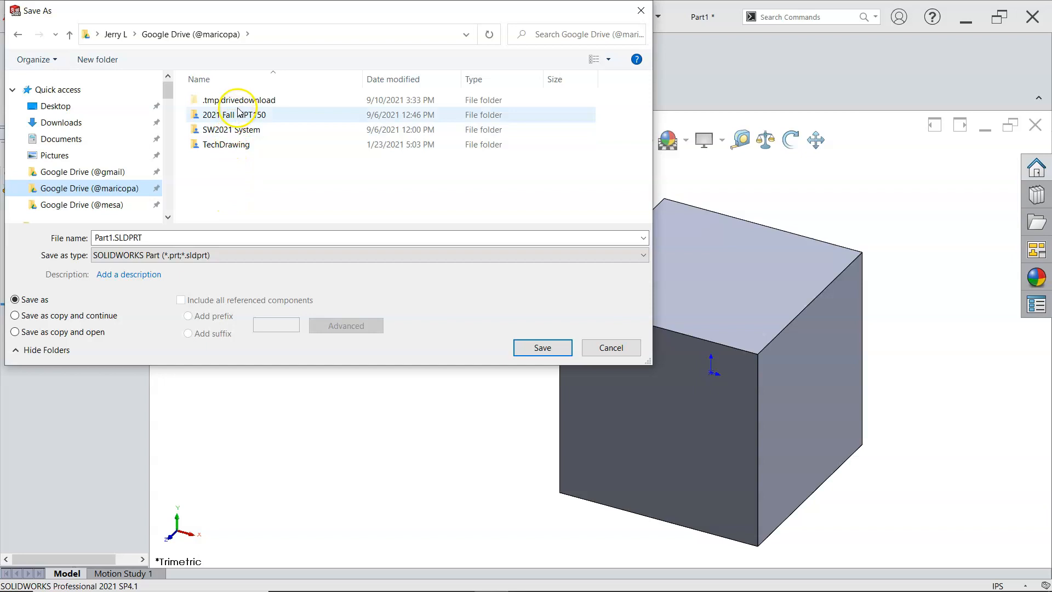
pyautogui.doubleClick(255, 115)
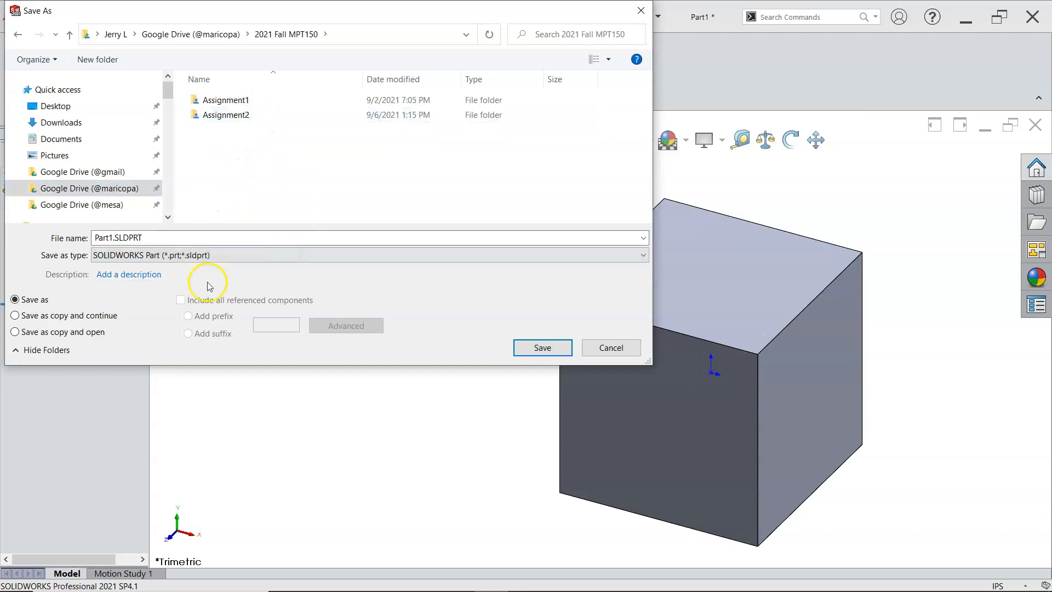
pyautogui.click(161, 239)
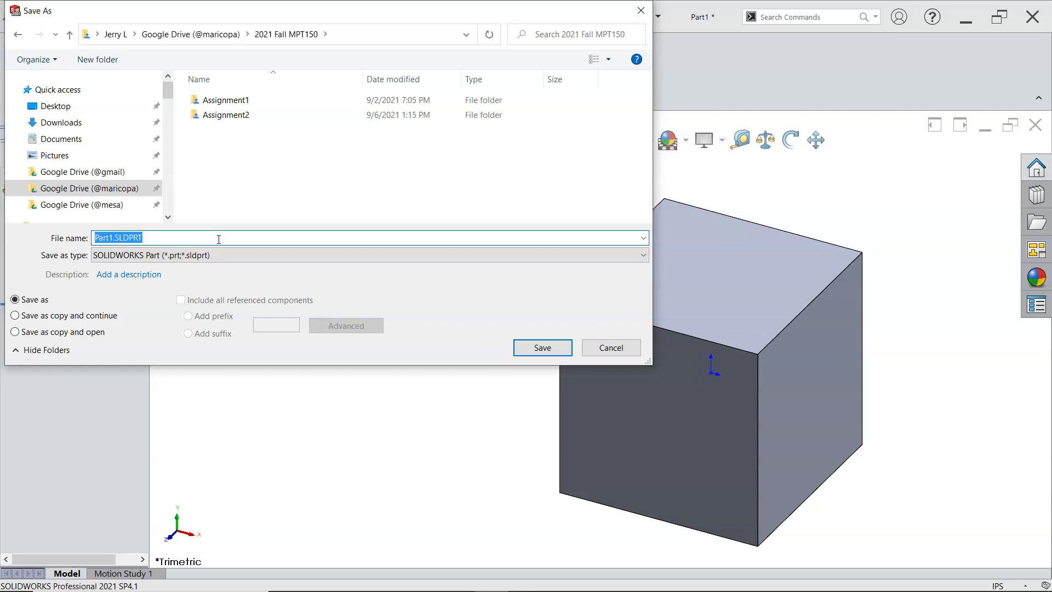
pyautogui.write('Assy Cy')
pyautogui.press('BackSpace')
pyautogui.write('ube')
pyautogui.click(526, 348)
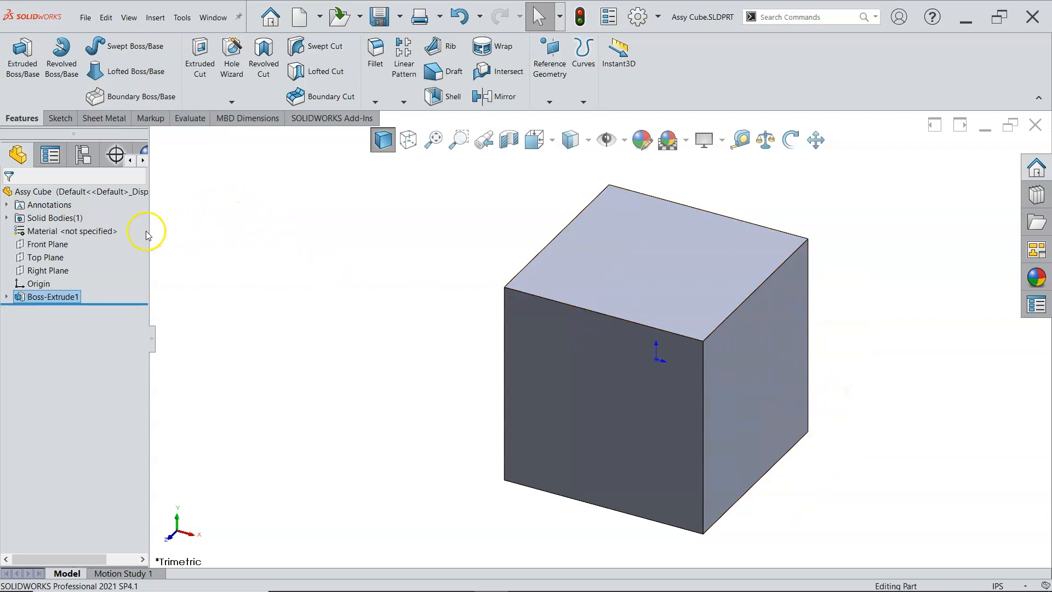
# Step: Widen the FeatureManager design tree and check the list of currently open documents
pyautogui.moveTo(151, 233); pyautogui.dragTo(173, 232)
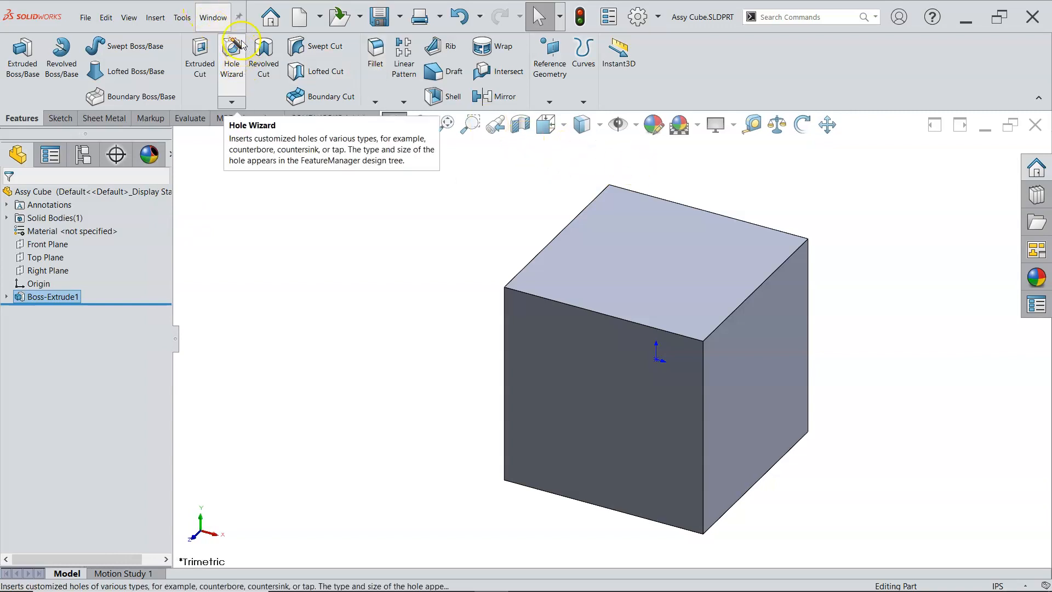
pyautogui.click(212, 18)
pyautogui.click(400, 197)
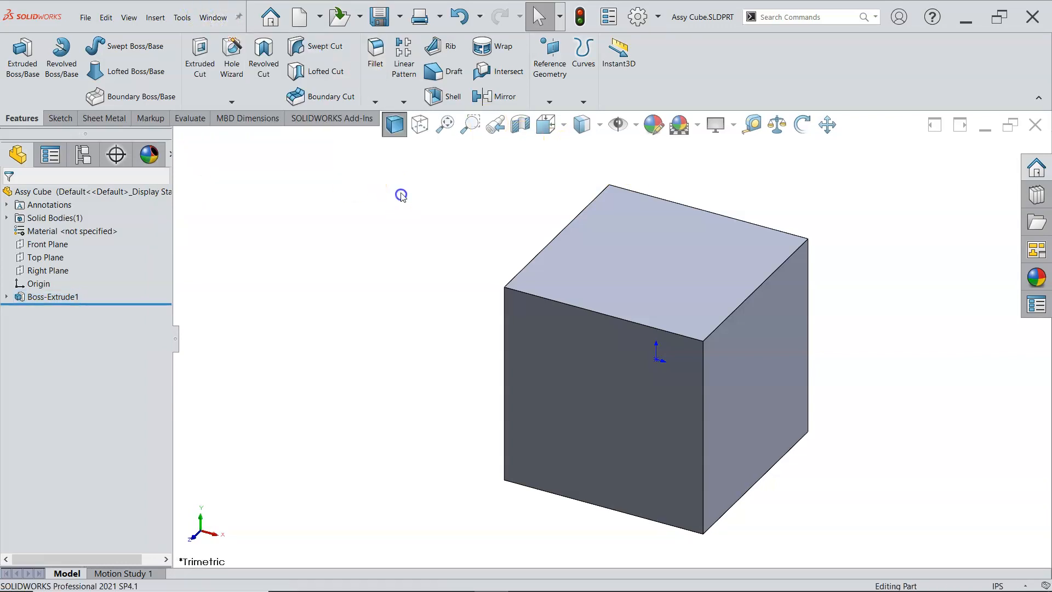
pyautogui.click(213, 18)
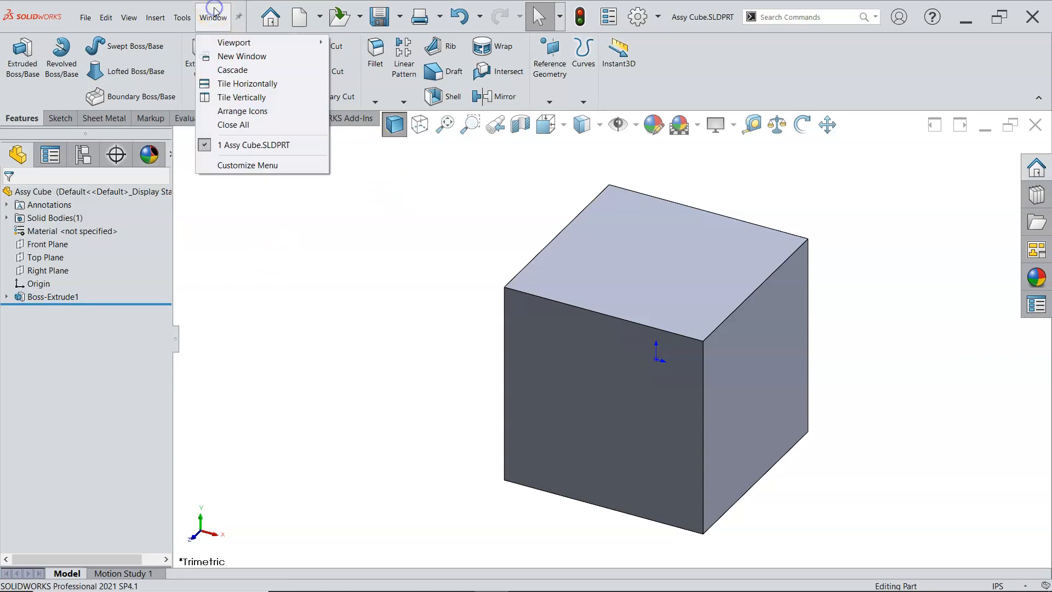
pyautogui.moveTo(255, 146)
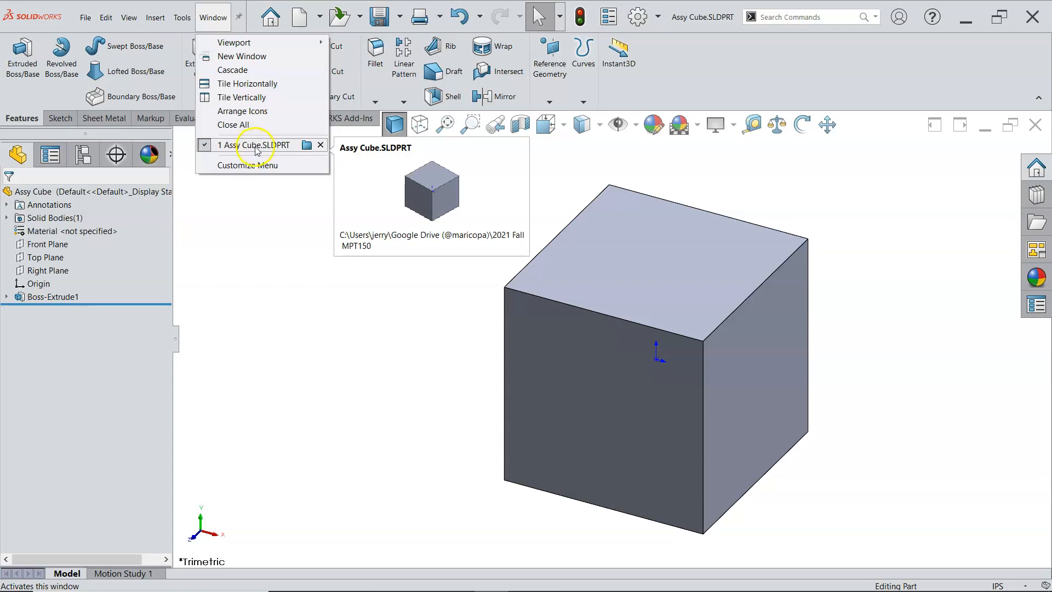
pyautogui.click(271, 233)
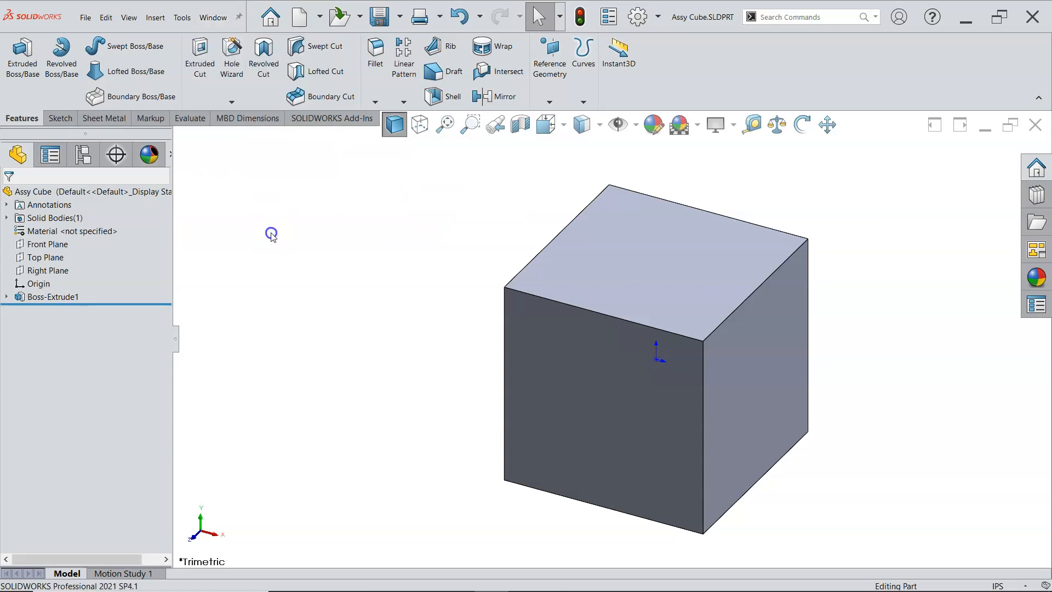
pyautogui.click(213, 18)
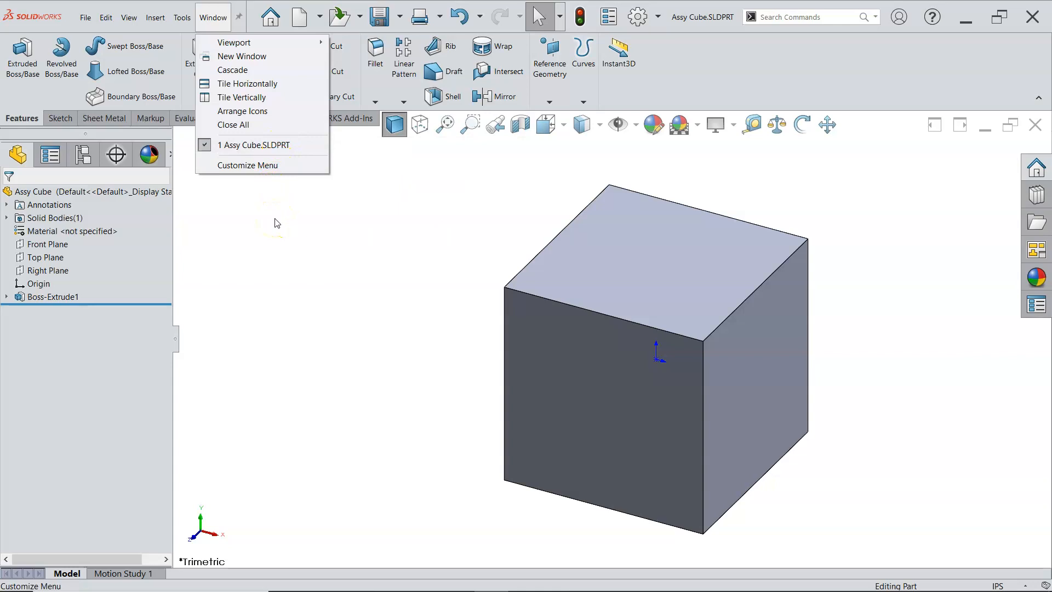
pyautogui.click(277, 223)
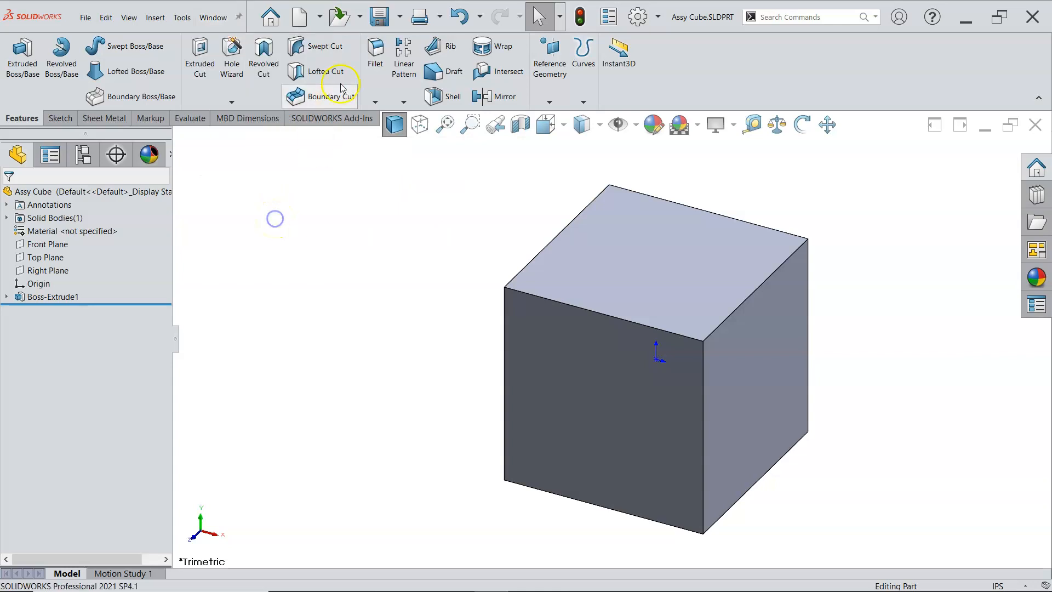
# Step: Create a new assembly from the Assy in template in the SW Templates set
pyautogui.click(300, 16)
pyautogui.doubleClick(317, 216)
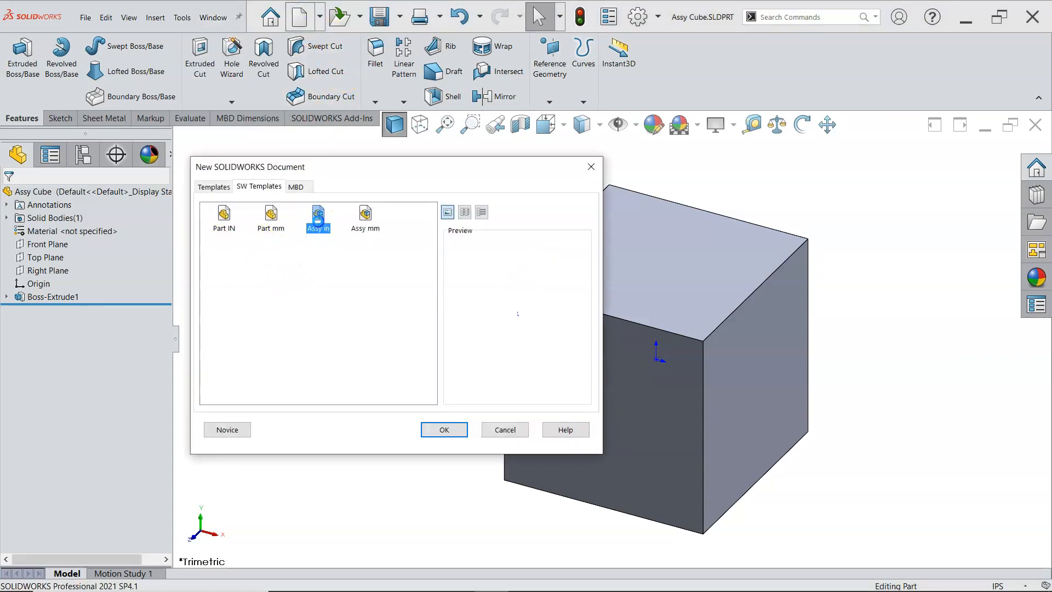
pyautogui.click(287, 209)
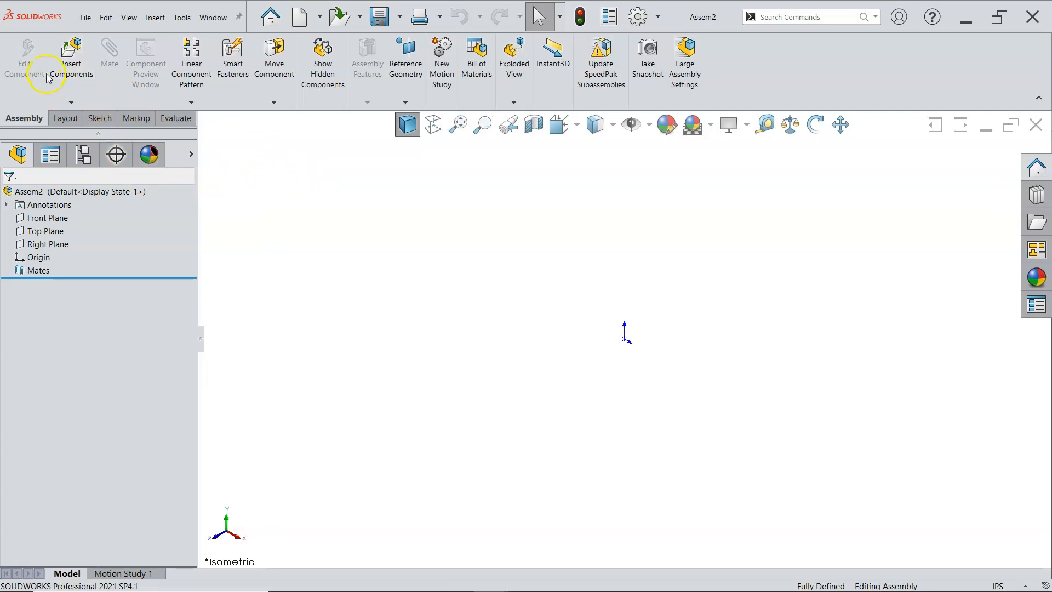
# Step: Start Insert Components and enable the option "Start command when creating new assembly"
pyautogui.click(70, 71)
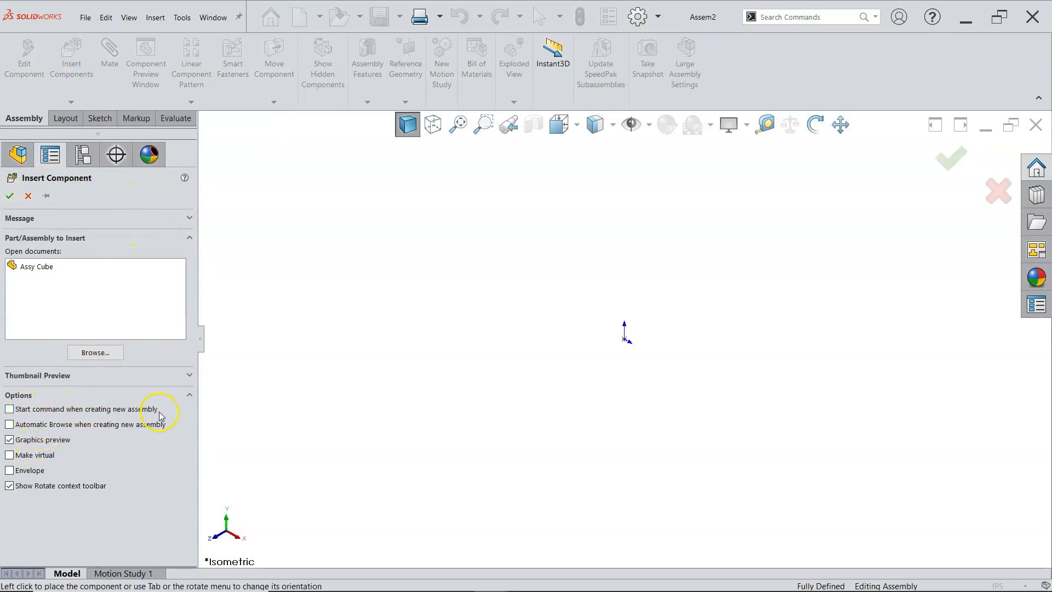
pyautogui.click(14, 411)
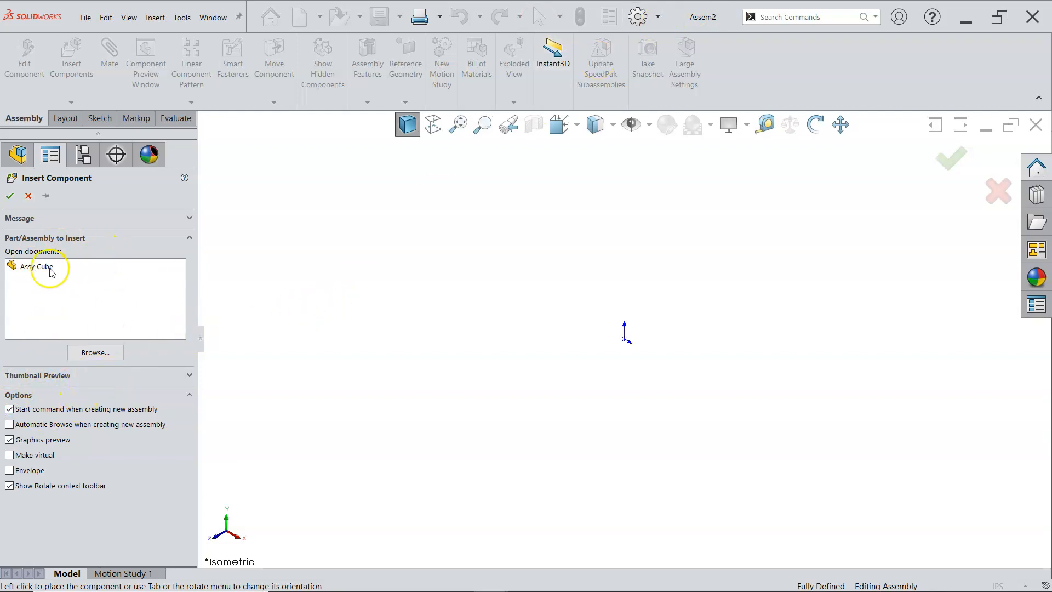
# Step: Look for the Assy Cube part among the files open in SOLIDWORKS in File Explorer and in the 2021 Fall MPT150 folder
pyautogui.click(68, 269)
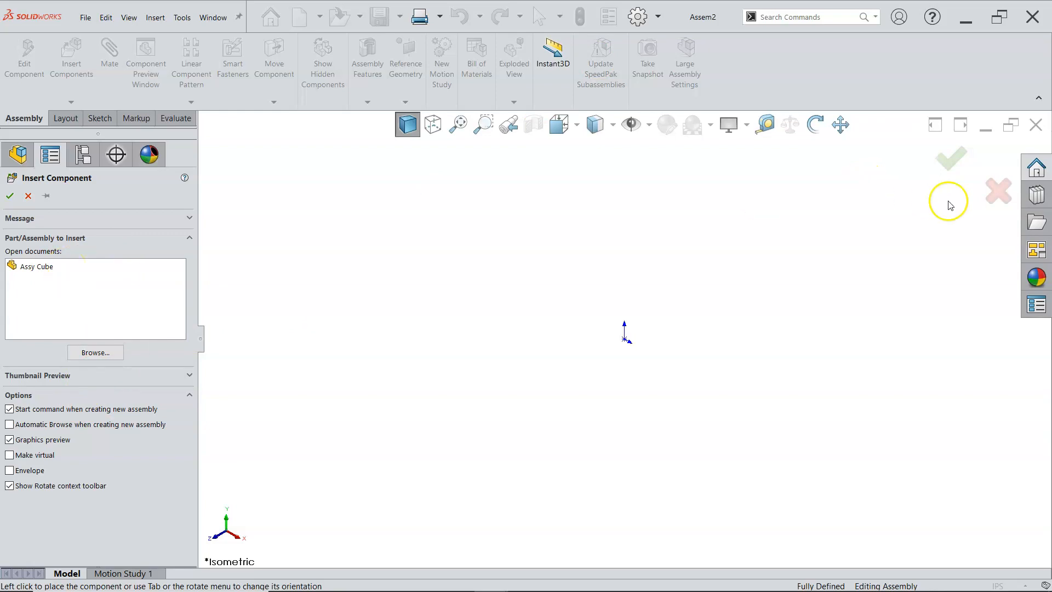
pyautogui.click(1036, 222)
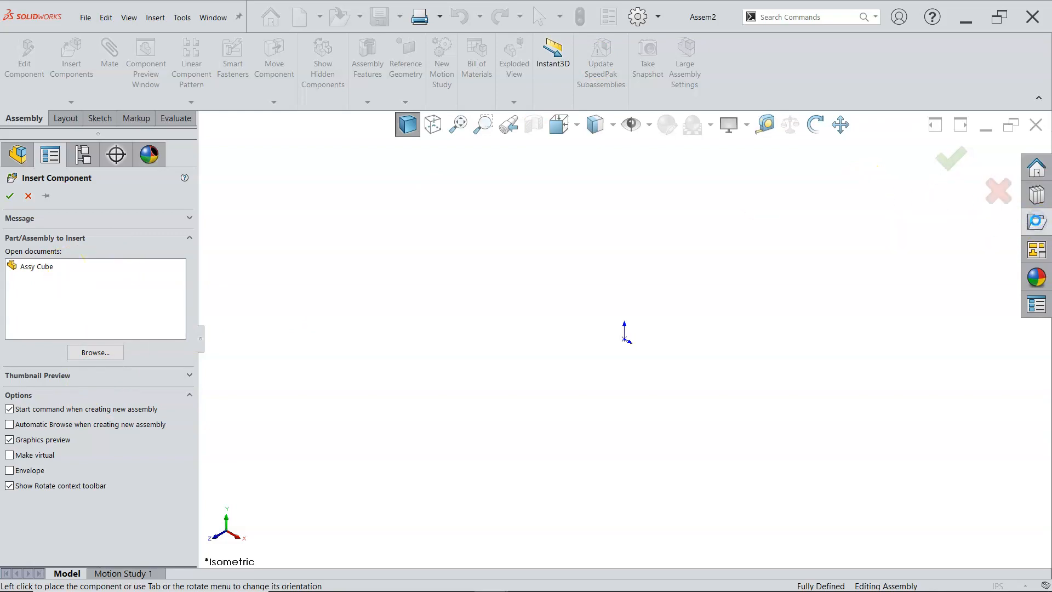
pyautogui.click(848, 131)
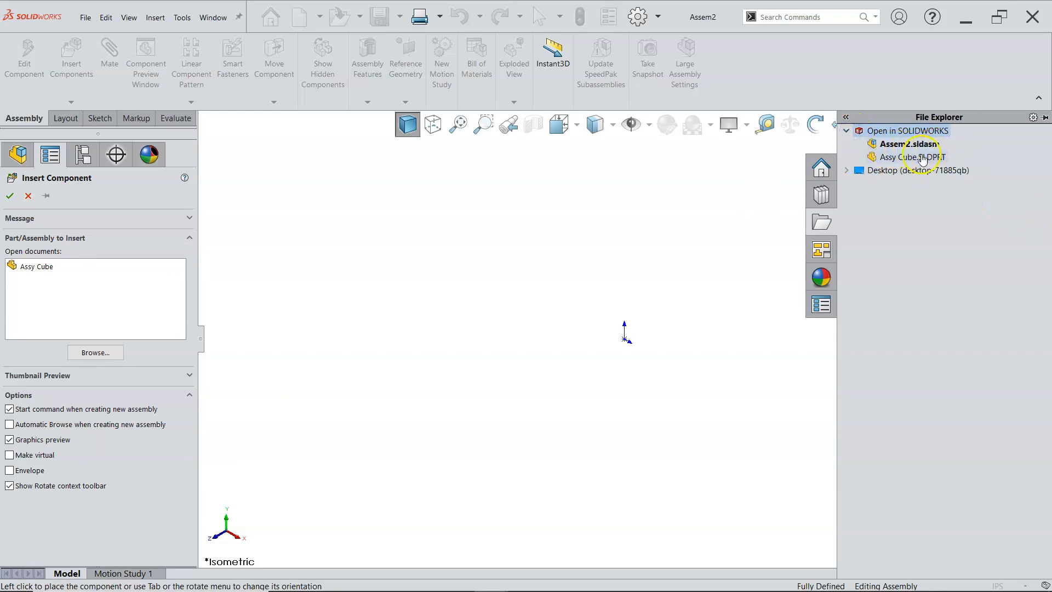
pyautogui.moveTo(924, 161)
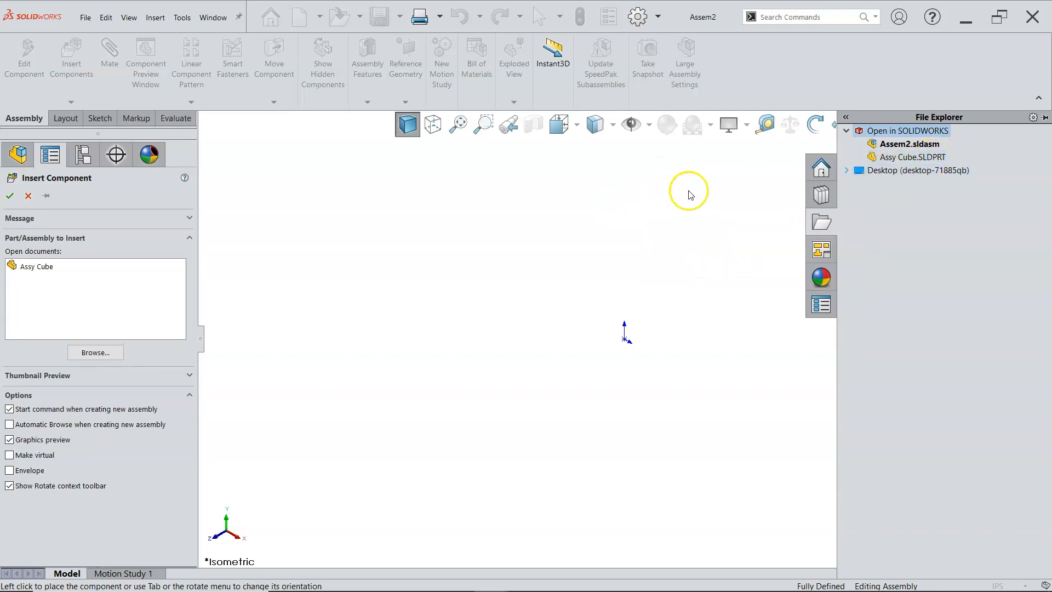
pyautogui.click(917, 161)
pyautogui.click(626, 234)
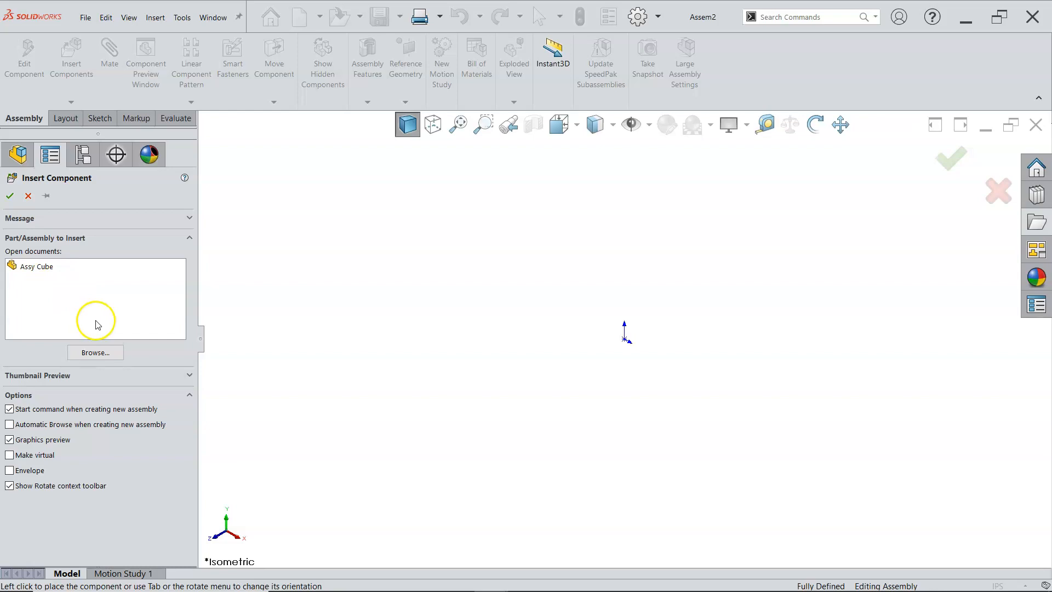
pyautogui.click(92, 353)
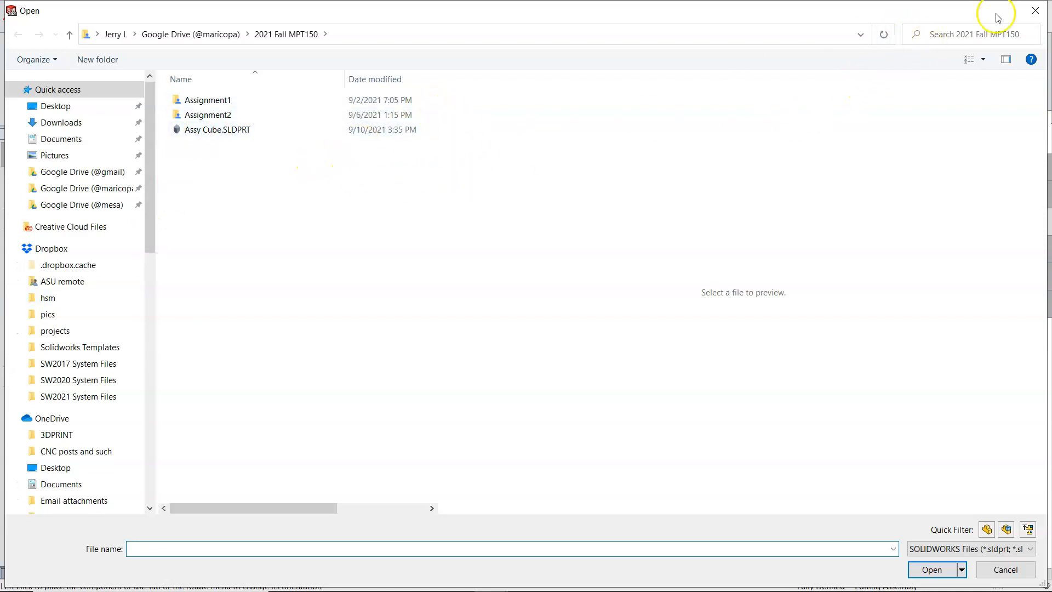
pyautogui.click(1035, 11)
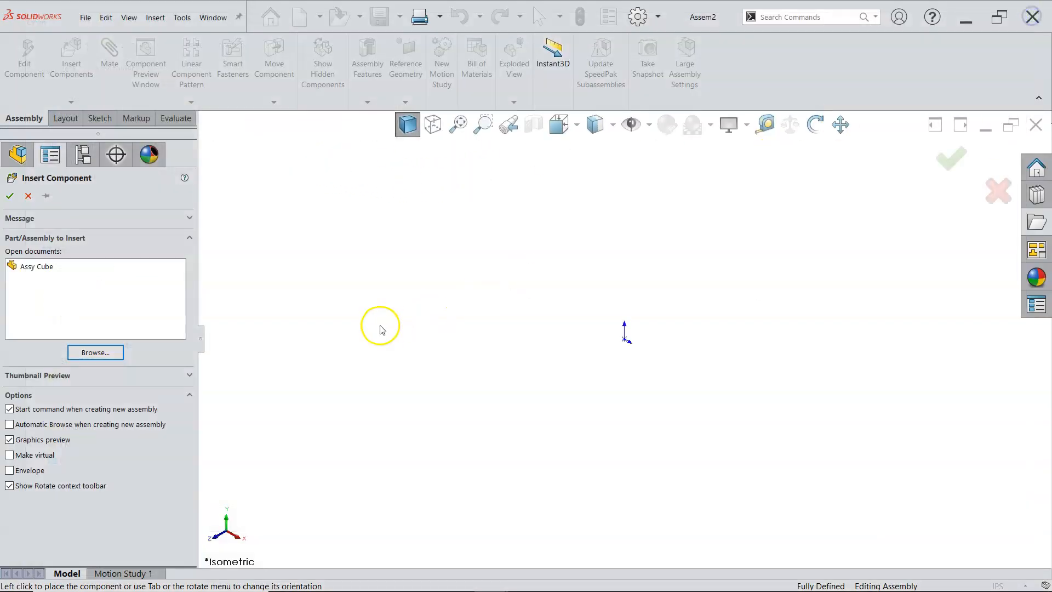
# Step: Insert the open Assy Cube part as the first component, placed at the assembly origin
pyautogui.click(42, 267)
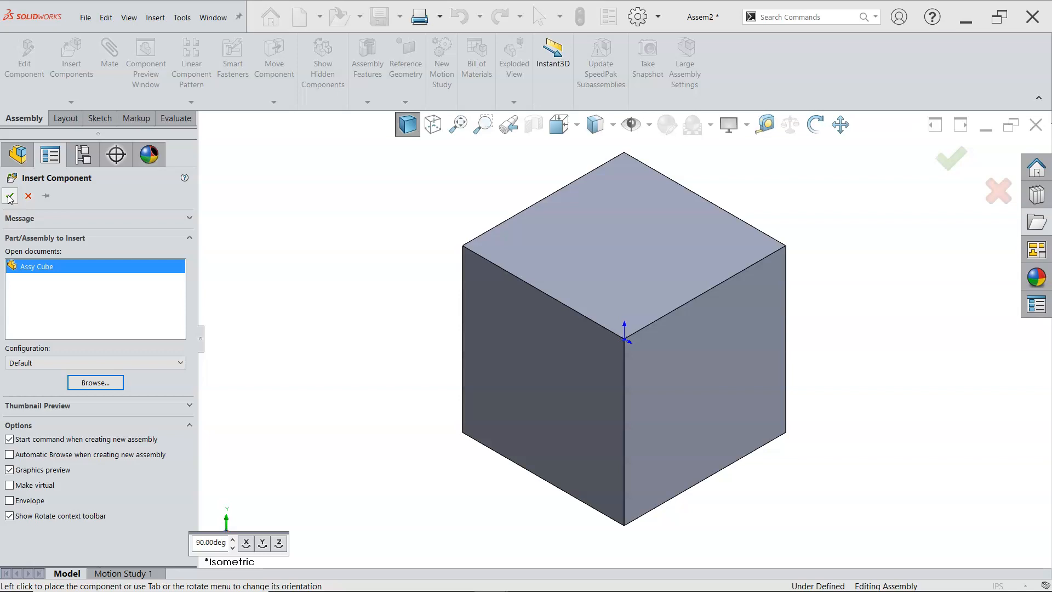
pyautogui.click(10, 197)
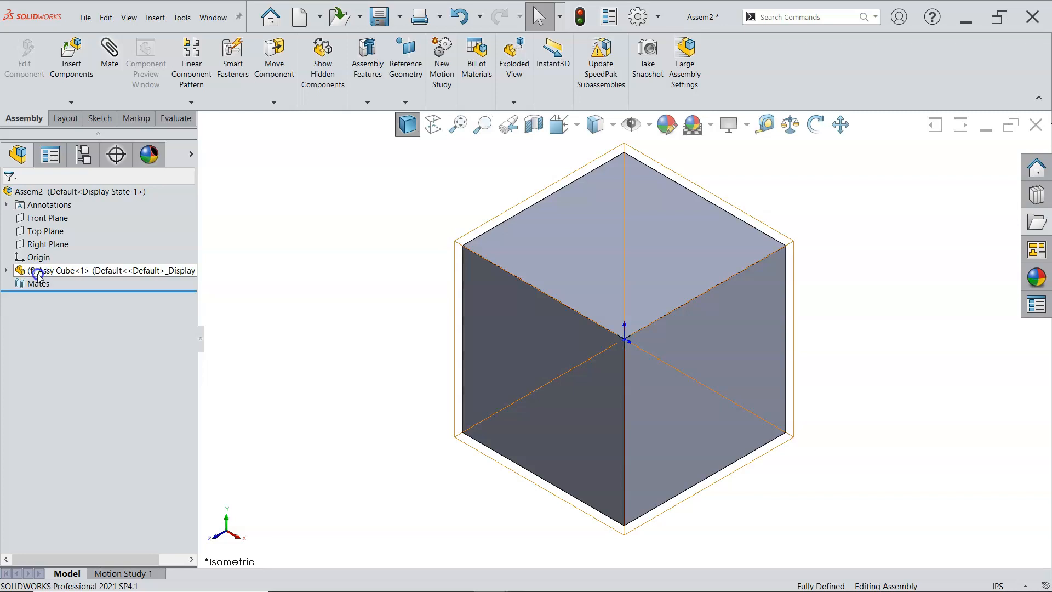
# Step: Compare the assembly's front, top and right planes and origin with those of the inserted cube
pyautogui.click(53, 221)
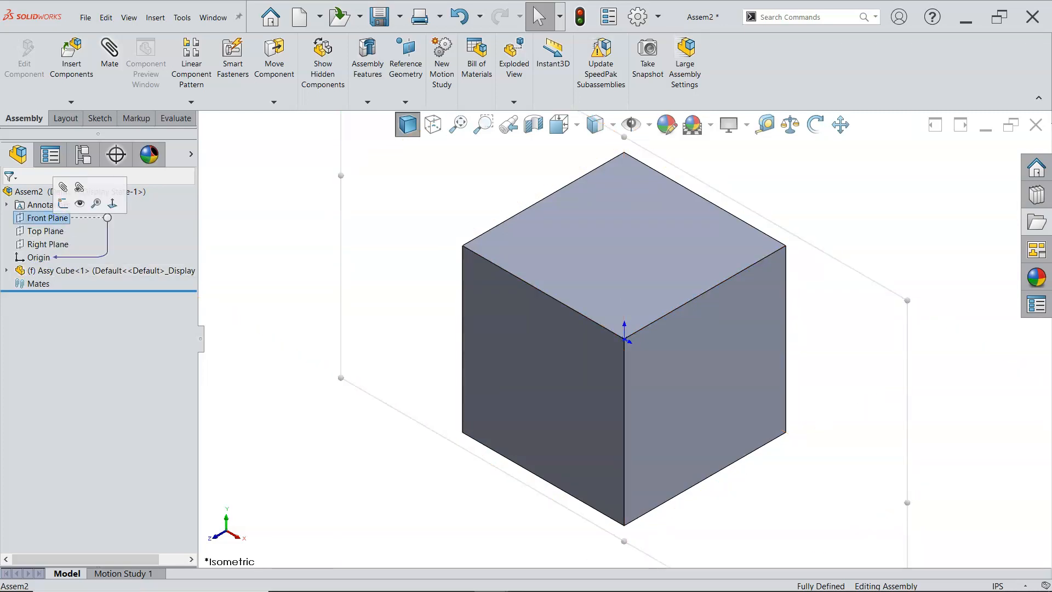
pyautogui.scroll(4, 276, 299)
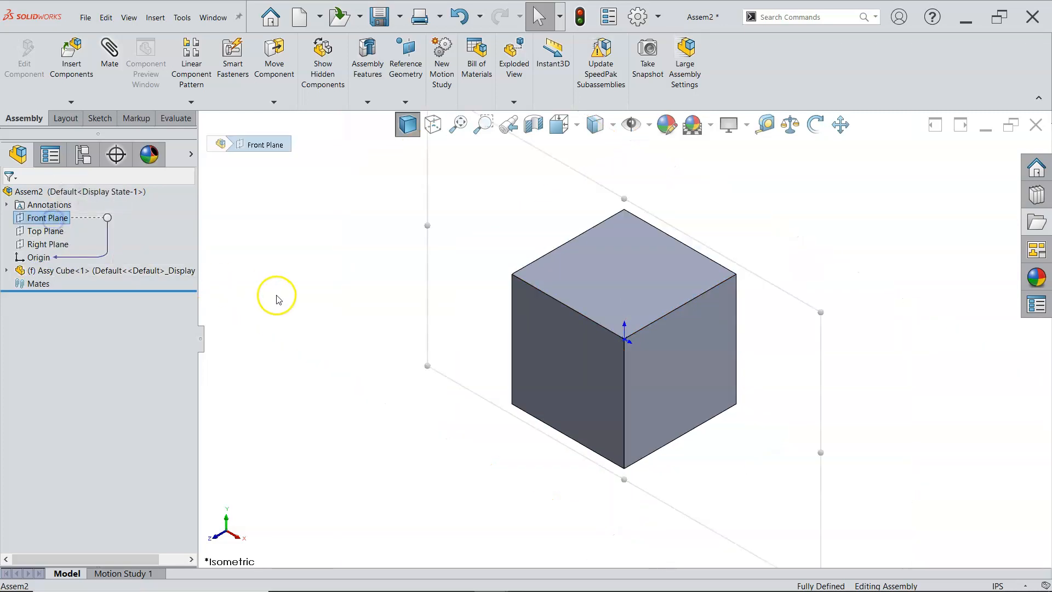
pyautogui.click(6, 271)
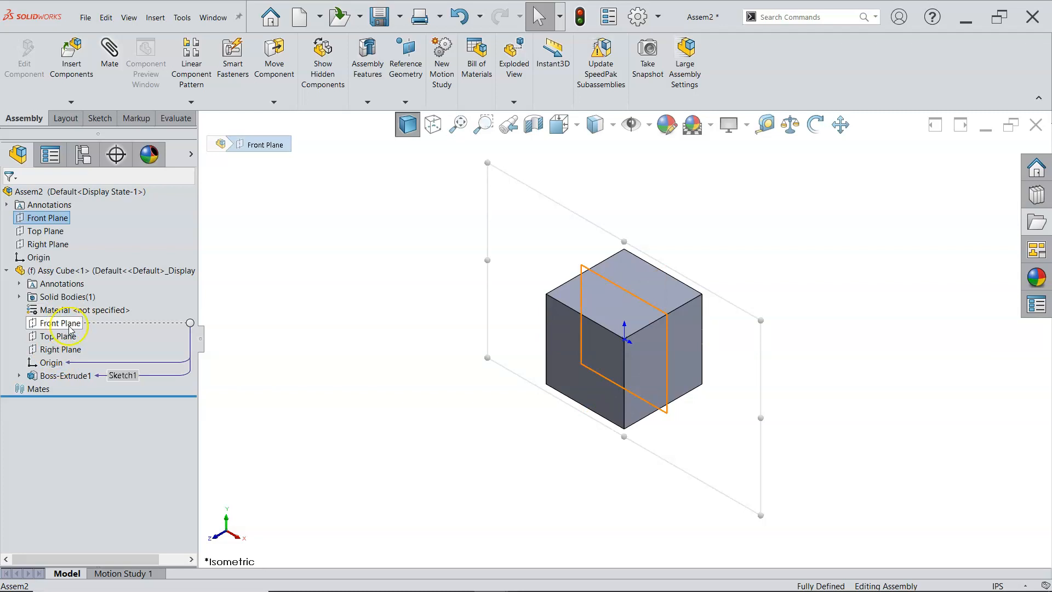
pyautogui.click(45, 231)
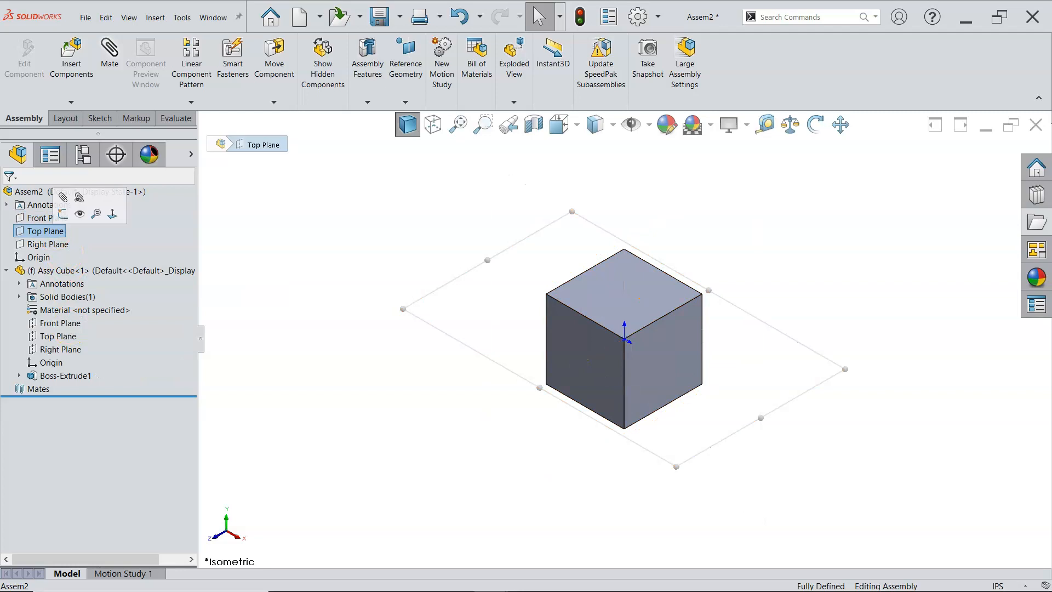
pyautogui.click(48, 337)
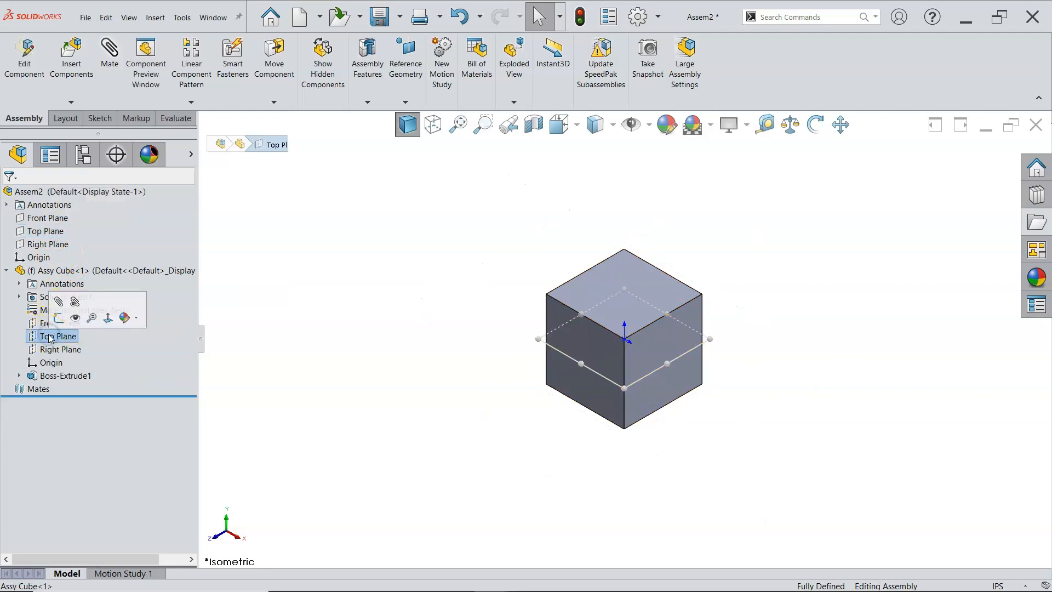
pyautogui.click(58, 244)
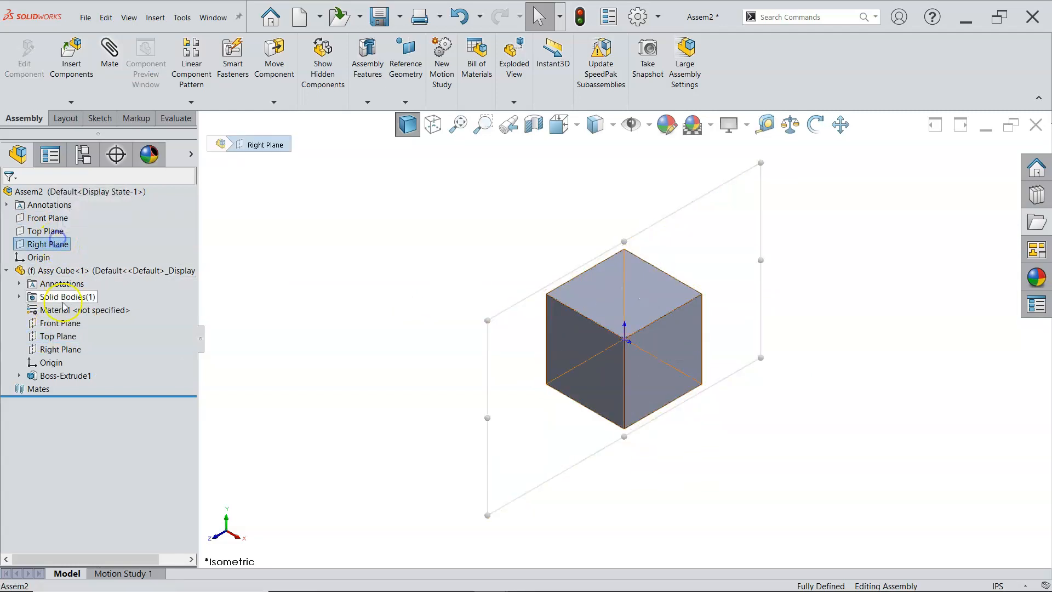
pyautogui.click(64, 349)
pyautogui.click(51, 363)
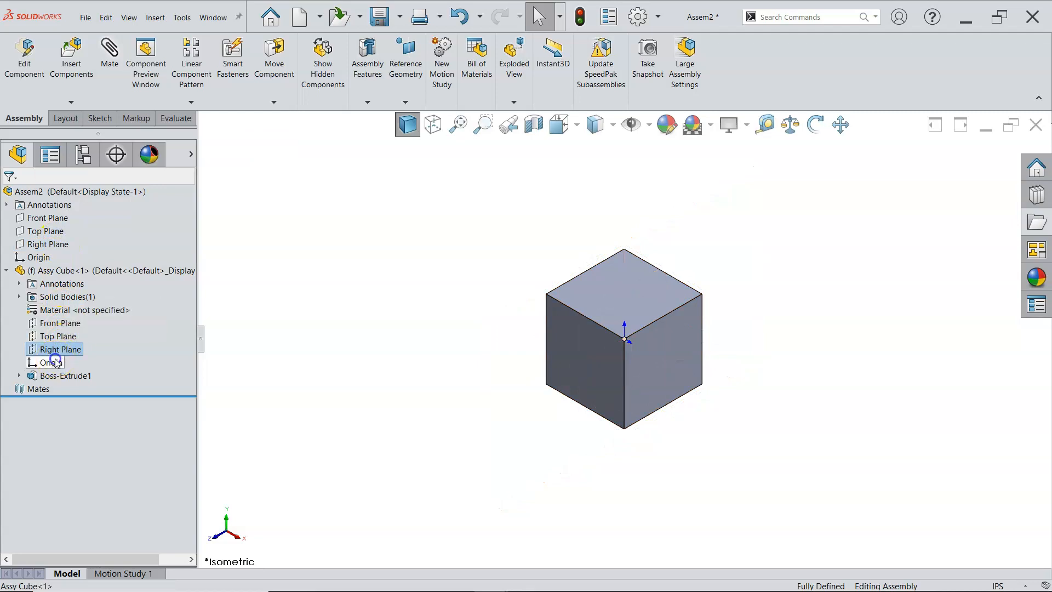
pyautogui.click(43, 258)
pyautogui.click(317, 294)
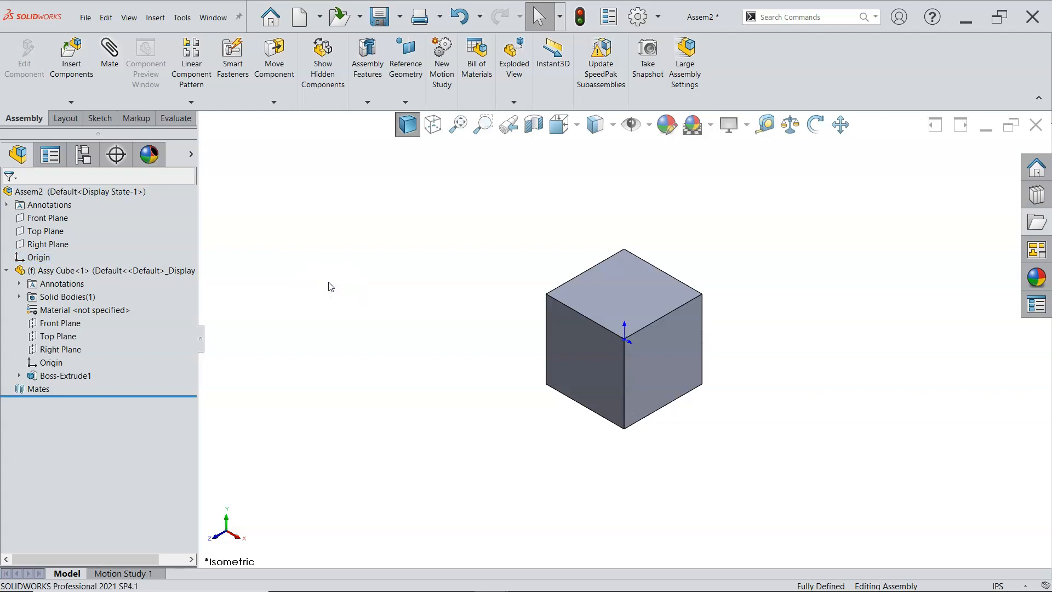
pyautogui.click(385, 309)
# Step: Check the Float option available for the fixed Assy Cube component without applying it
pyautogui.click(150, 270)
pyautogui.rightClick(149, 271)
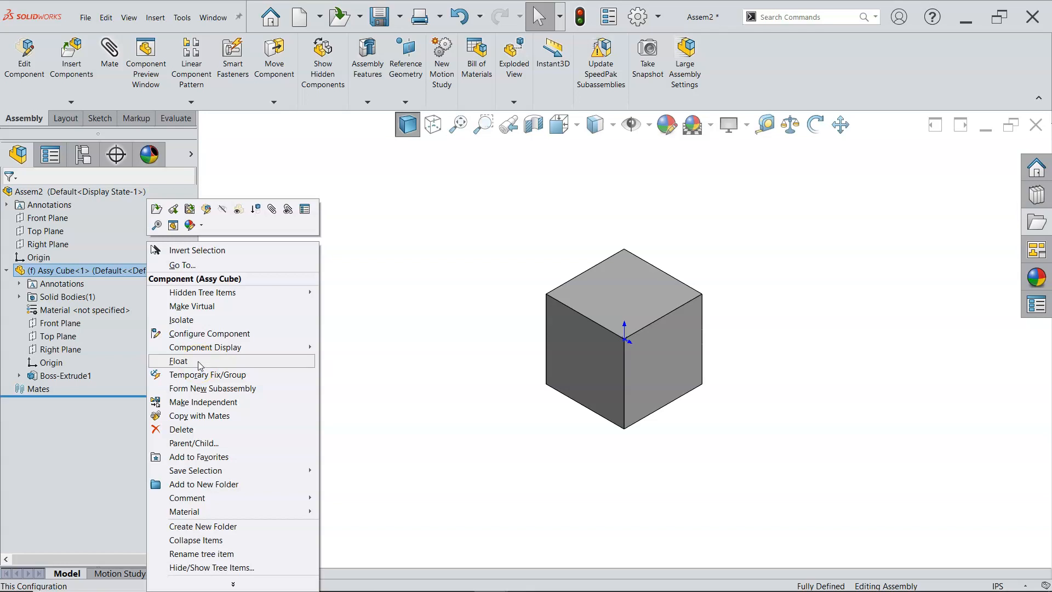
pyautogui.click(402, 251)
# Step: Add a second instance of Assy Cube to the assembly, placed freely apart from the first cube
pyautogui.click(195, 271)
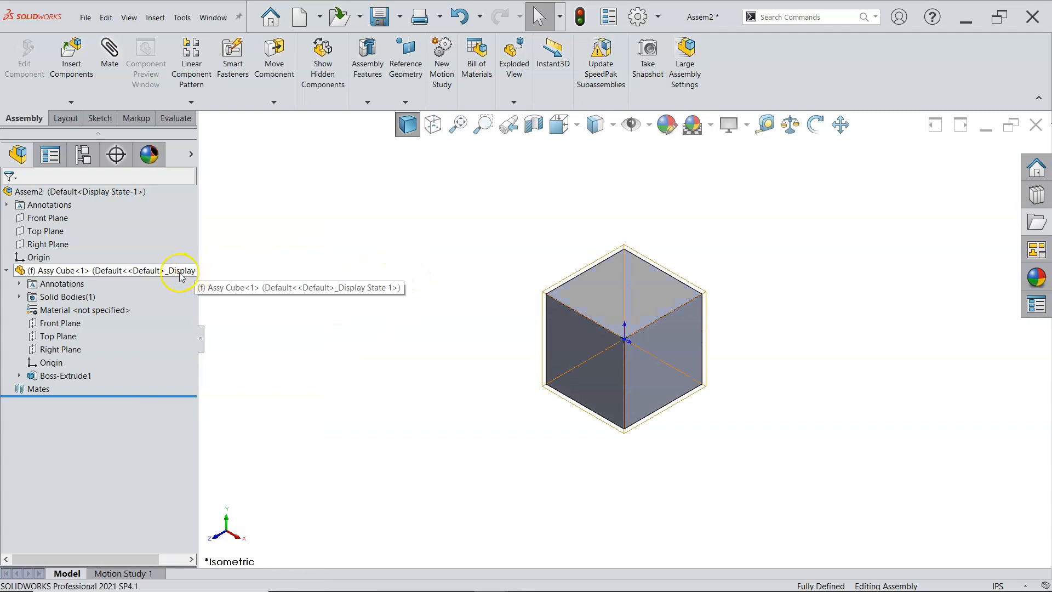
pyautogui.click(90, 268)
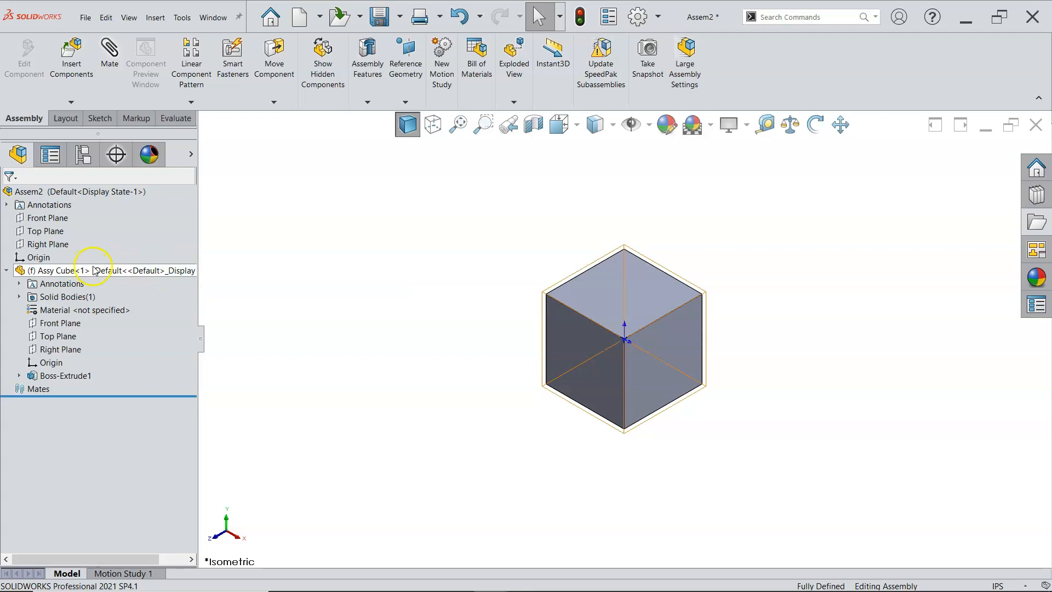
pyautogui.click(225, 266)
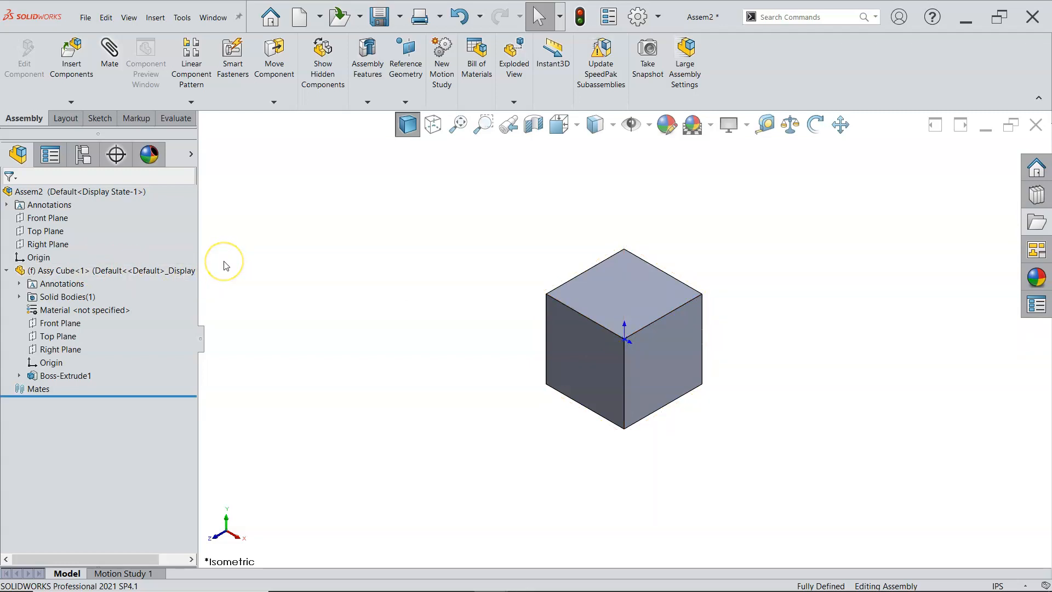
pyautogui.click(102, 270)
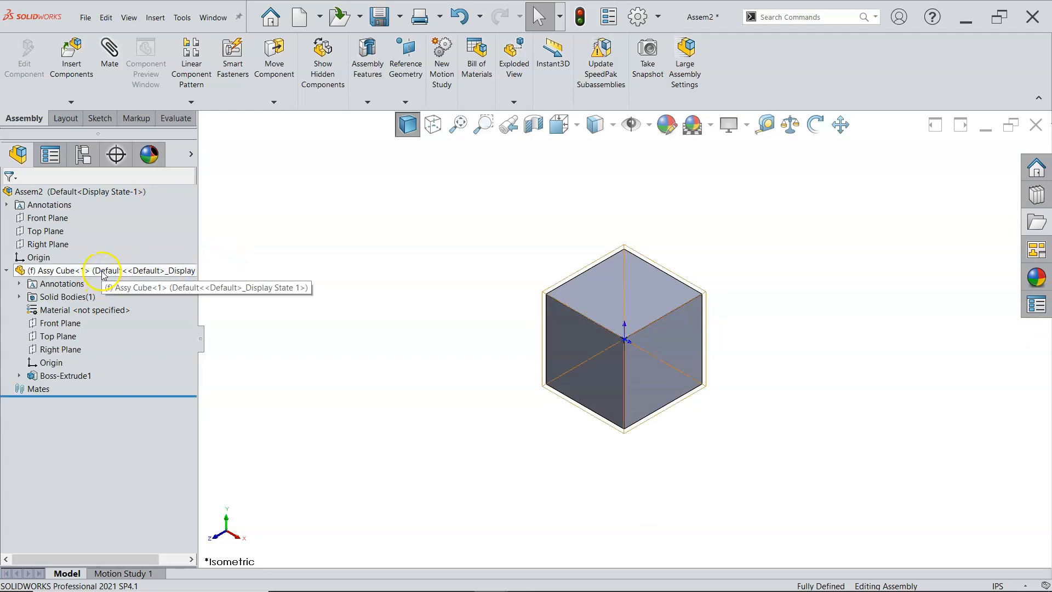
pyautogui.keyDown('ctrl'); pyautogui.moveTo(102, 273); pyautogui.dragTo(412, 270); pyautogui.keyUp('ctrl')
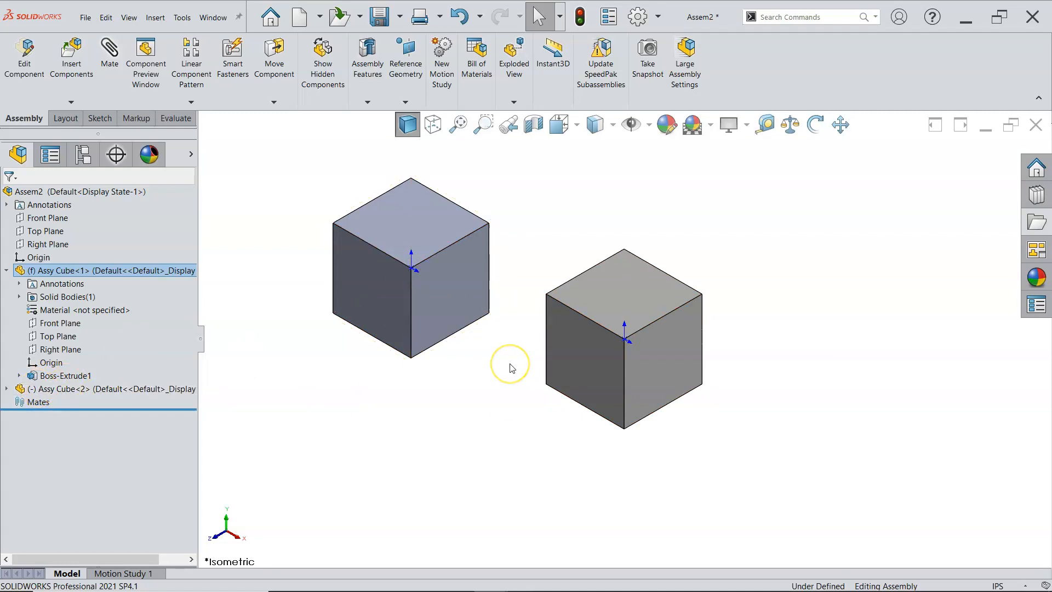
# Step: Add a coincident mate between the bottom face of the second cube and the top face of the first cube
pyautogui.click(483, 355)
pyautogui.moveTo(484, 358); pyautogui.dragTo(444, 294, button='middle')
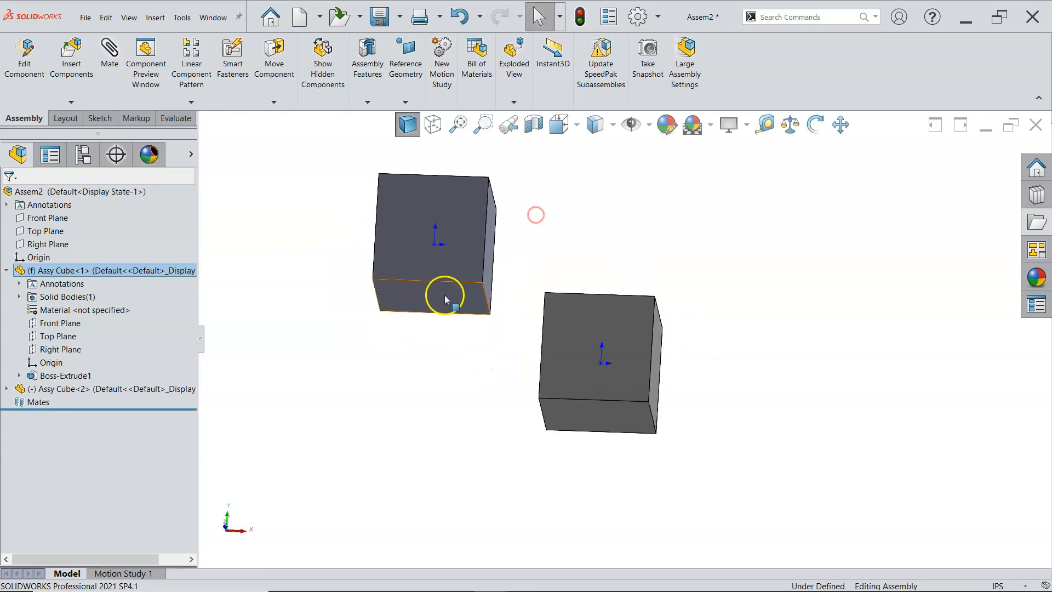
pyautogui.click(445, 293)
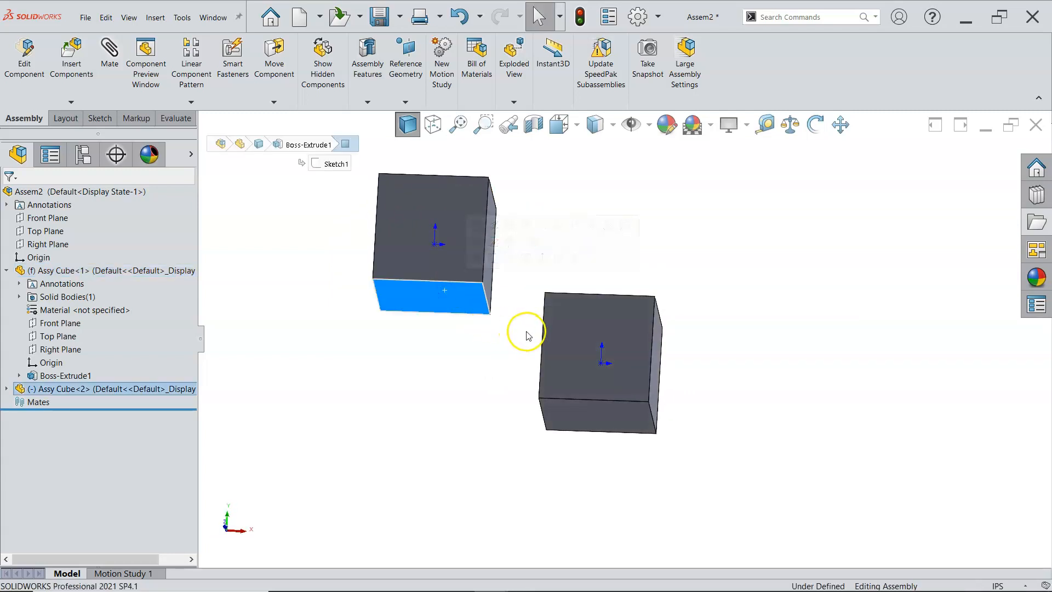
pyautogui.moveTo(515, 326); pyautogui.dragTo(433, 444, button='middle')
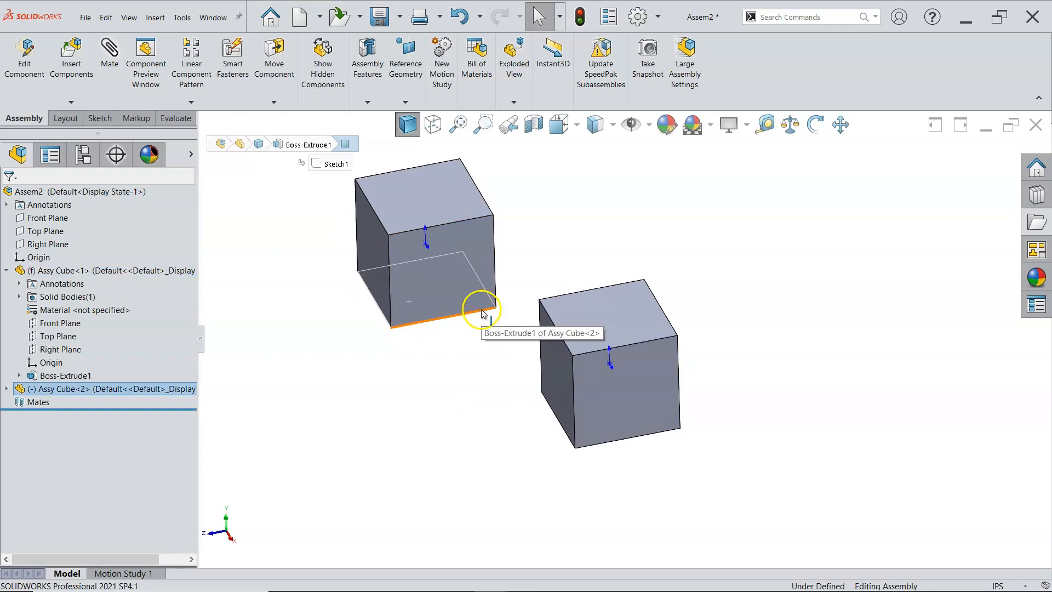
pyautogui.click(617, 321)
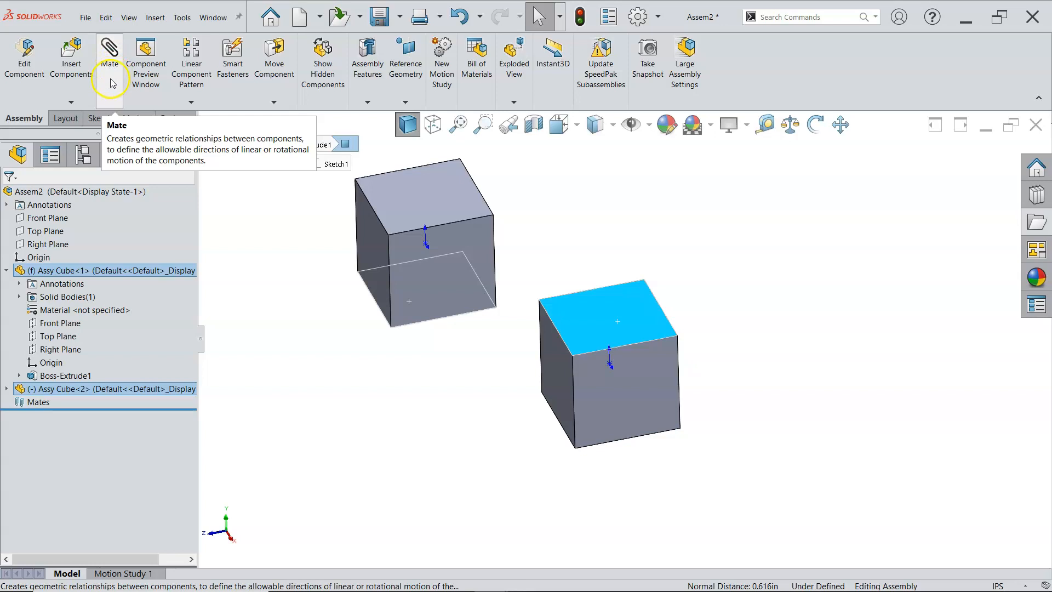
pyautogui.click(114, 80)
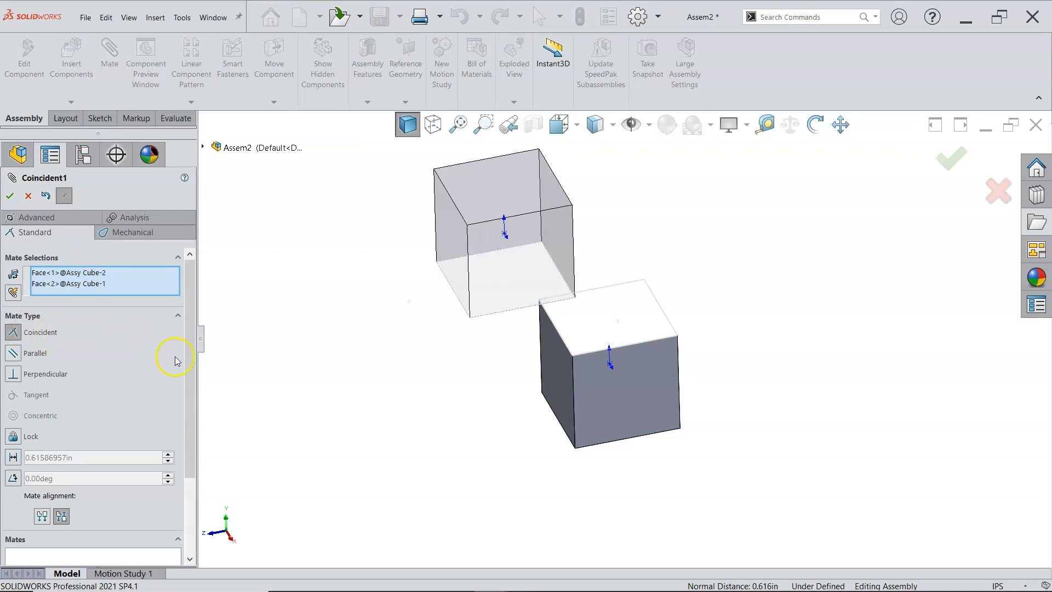
pyautogui.moveTo(188, 364)
pyautogui.mouseDown()
pyautogui.moveTo(183, 446)
pyautogui.moveTo(193, 348)
pyautogui.mouseUp()
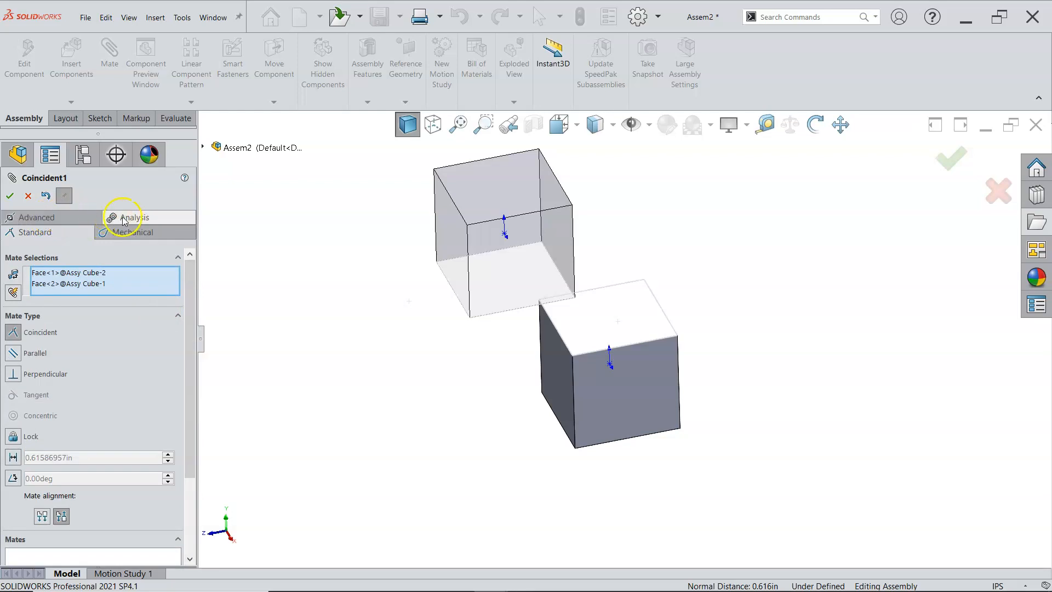
pyautogui.moveTo(189, 310); pyautogui.dragTo(185, 410)
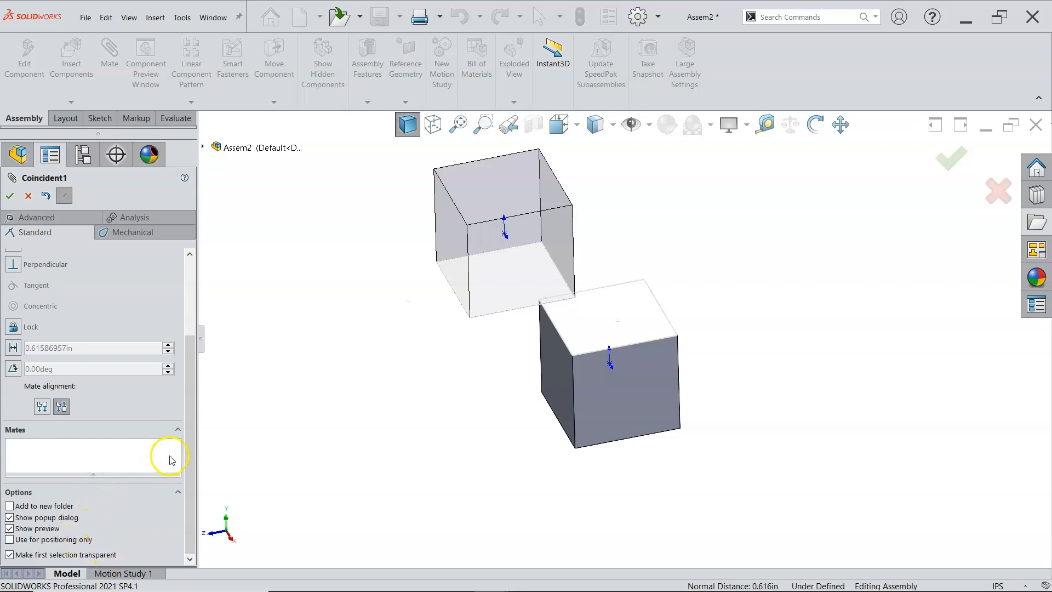
pyautogui.moveTo(191, 418); pyautogui.dragTo(199, 340)
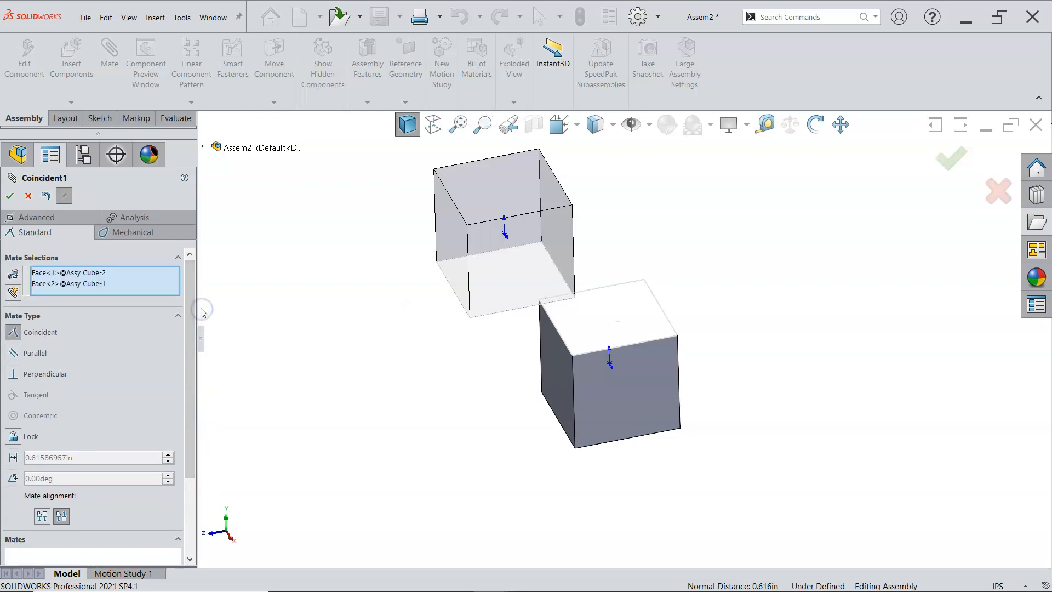
pyautogui.click(10, 195)
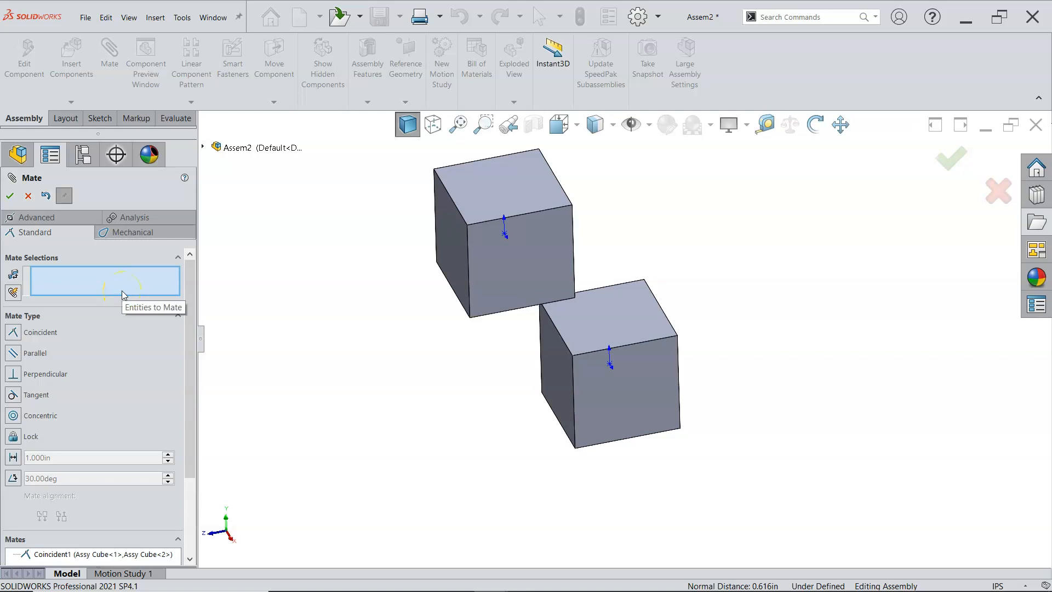
# Step: Add an aligned coincident mate between the matching right-hand (+X) side faces of the two cubes
pyautogui.click(491, 286)
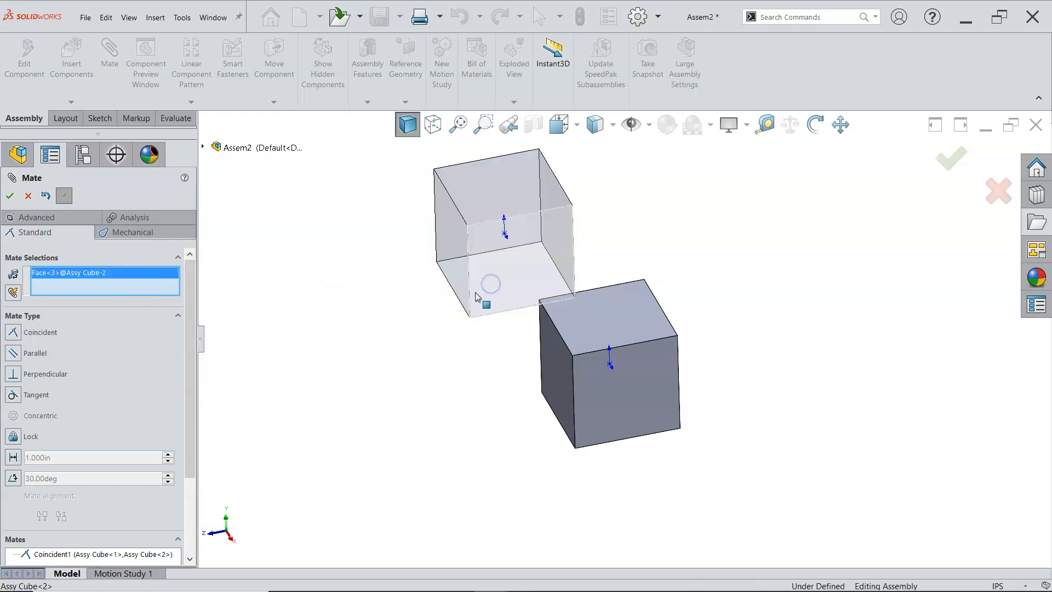
pyautogui.click(600, 377)
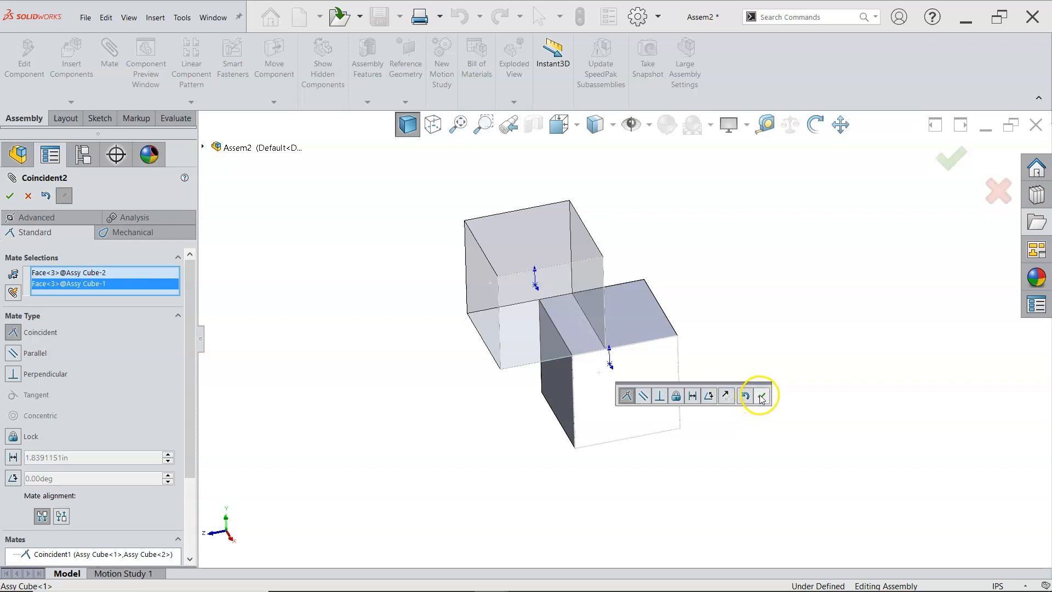
pyautogui.click(10, 196)
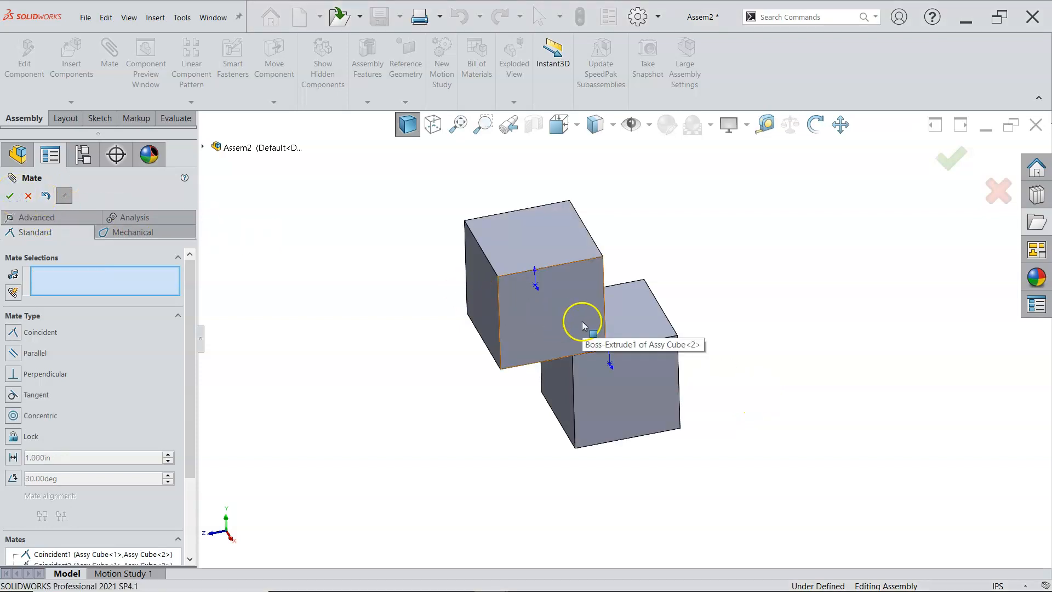
# Step: Add an aligned coincident mate between the matching back (-Z) side faces of the two cubes and finish mating
pyautogui.moveTo(704, 308); pyautogui.dragTo(631, 316, button='middle')
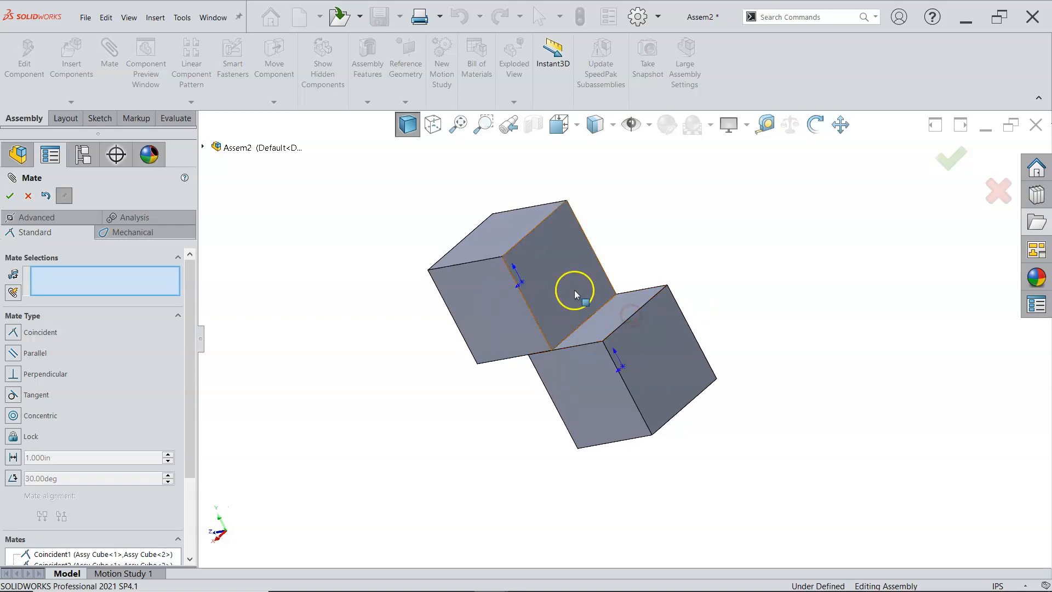
pyautogui.click(574, 291)
pyautogui.click(640, 326)
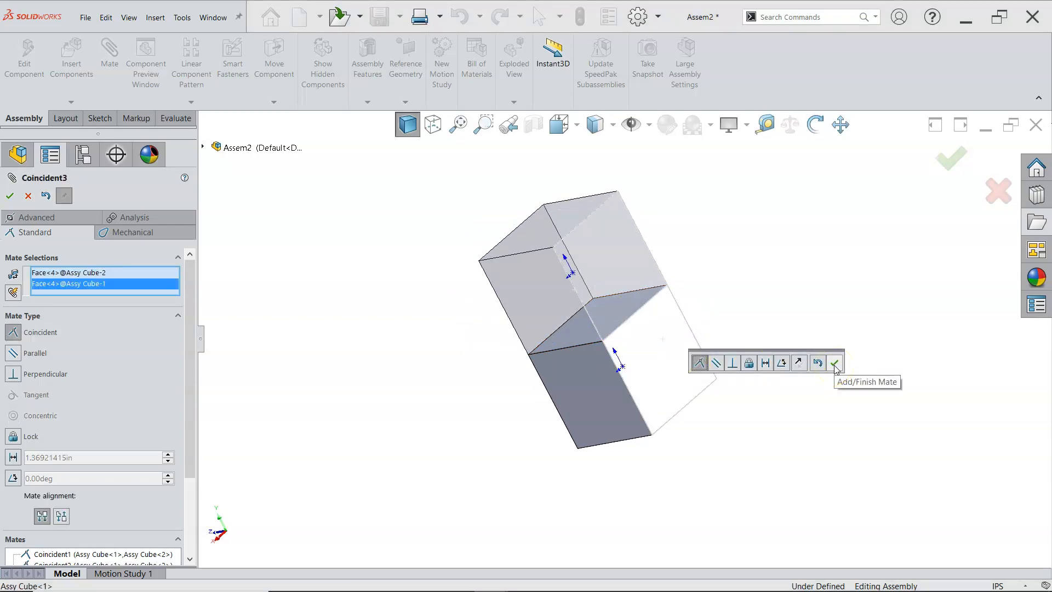
pyautogui.click(835, 364)
pyautogui.moveTo(801, 380); pyautogui.dragTo(909, 376, button='middle')
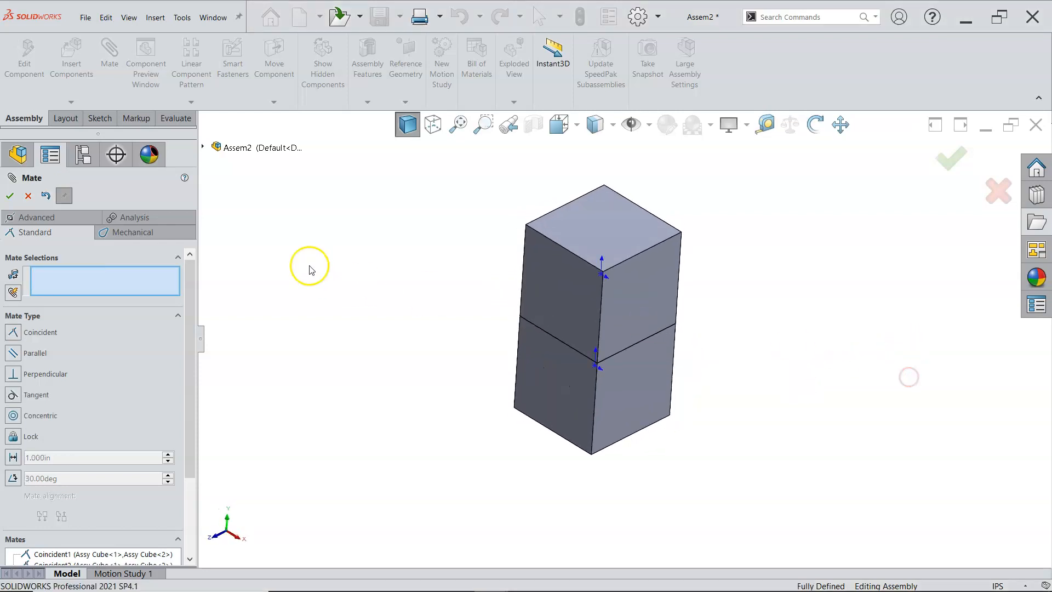
pyautogui.click(9, 195)
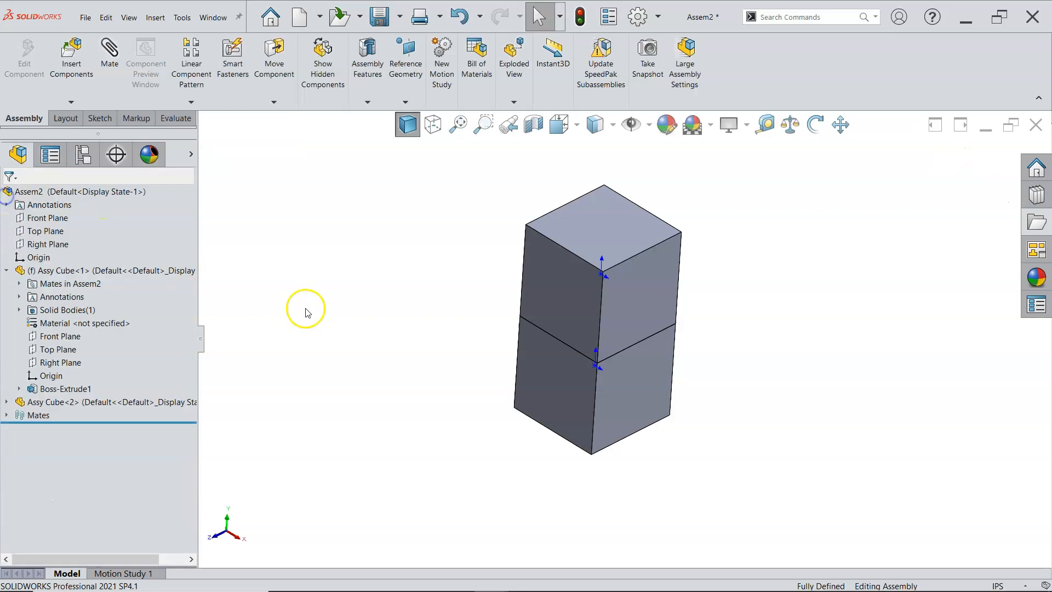
# Step: Collapse the first cube's feature tree branch and try to move the second cube to test its constraints
pyautogui.click(7, 270)
pyautogui.moveTo(444, 271); pyautogui.dragTo(465, 286, button='middle')
pyautogui.press('Escape')
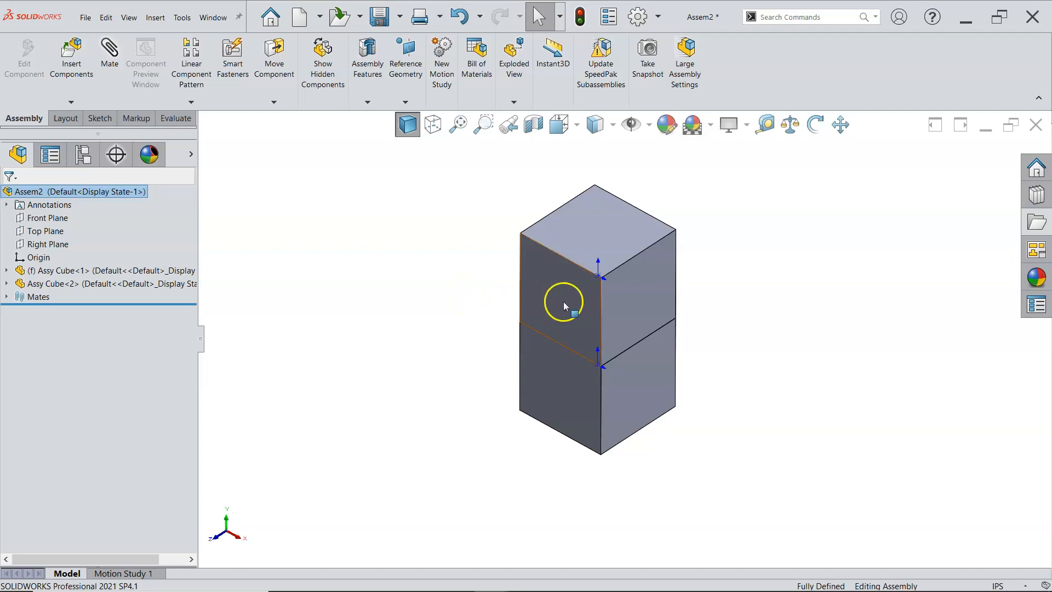
pyautogui.moveTo(549, 296); pyautogui.dragTo(659, 238)
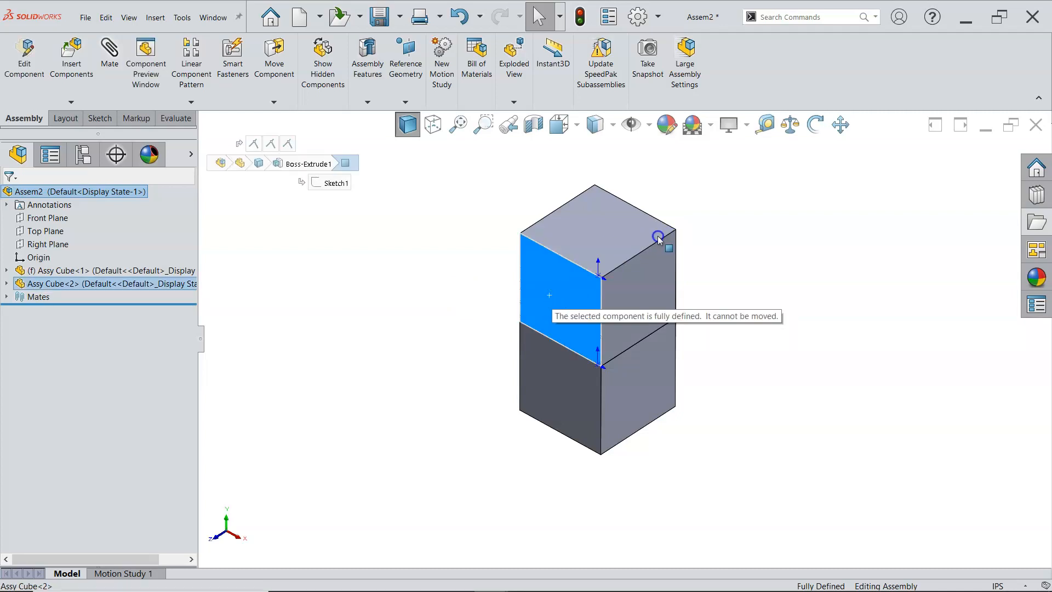
pyautogui.moveTo(658, 238); pyautogui.dragTo(659, 238)
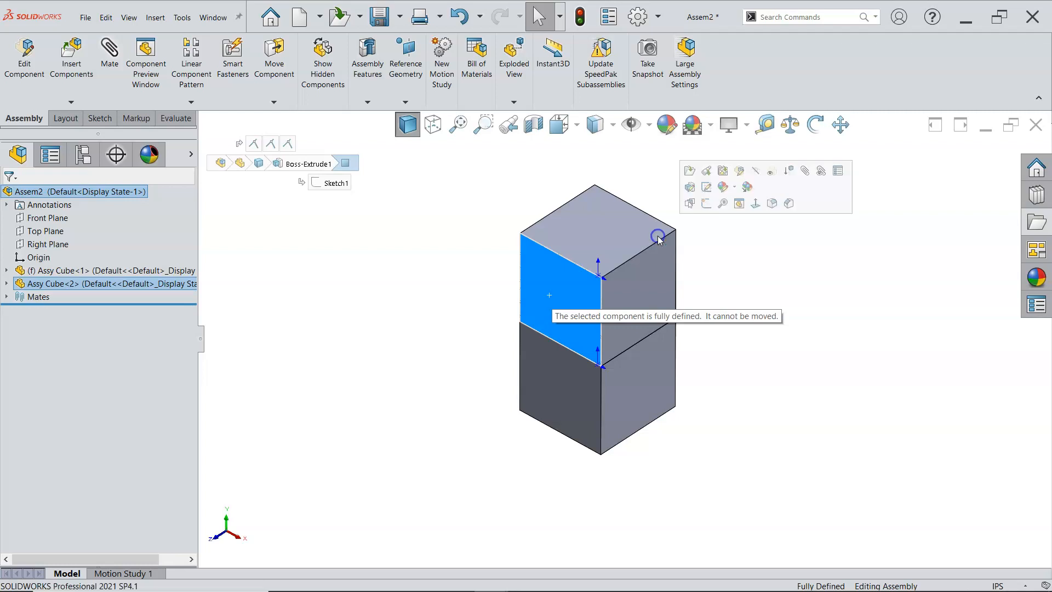
pyautogui.click(485, 283)
pyautogui.click(461, 278)
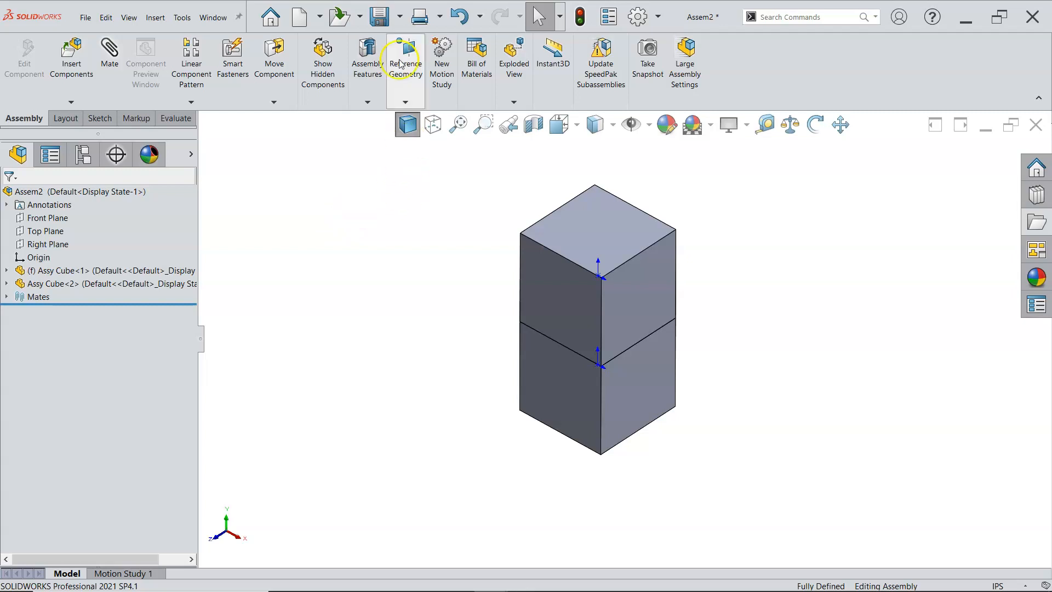
# Step: Save the assembly as "Assembly 1st" in the 2021 Fall MPT150 folder
pyautogui.click(380, 18)
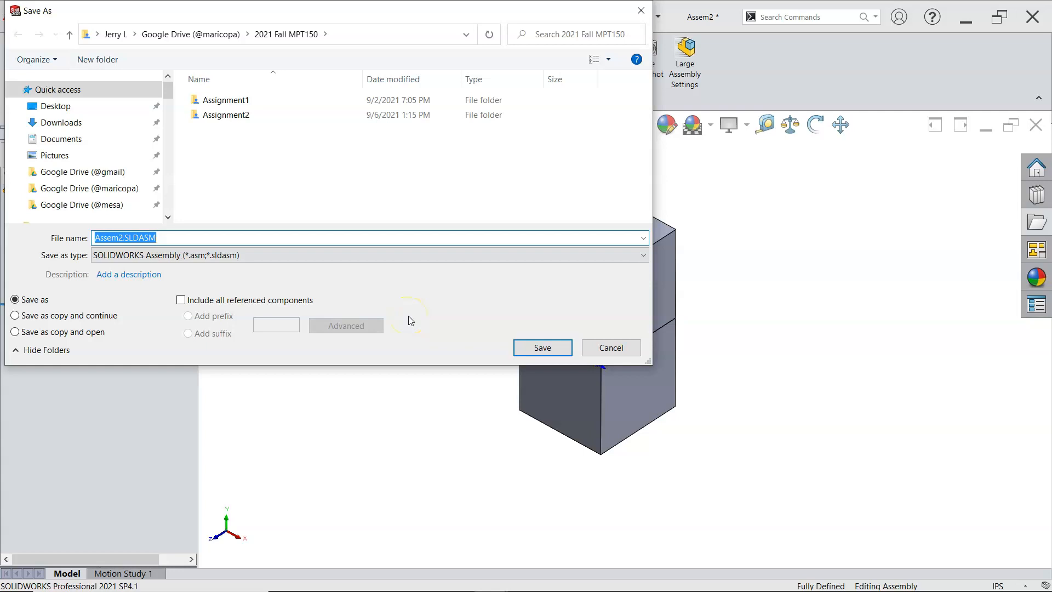
pyautogui.write('Assembly 1st')
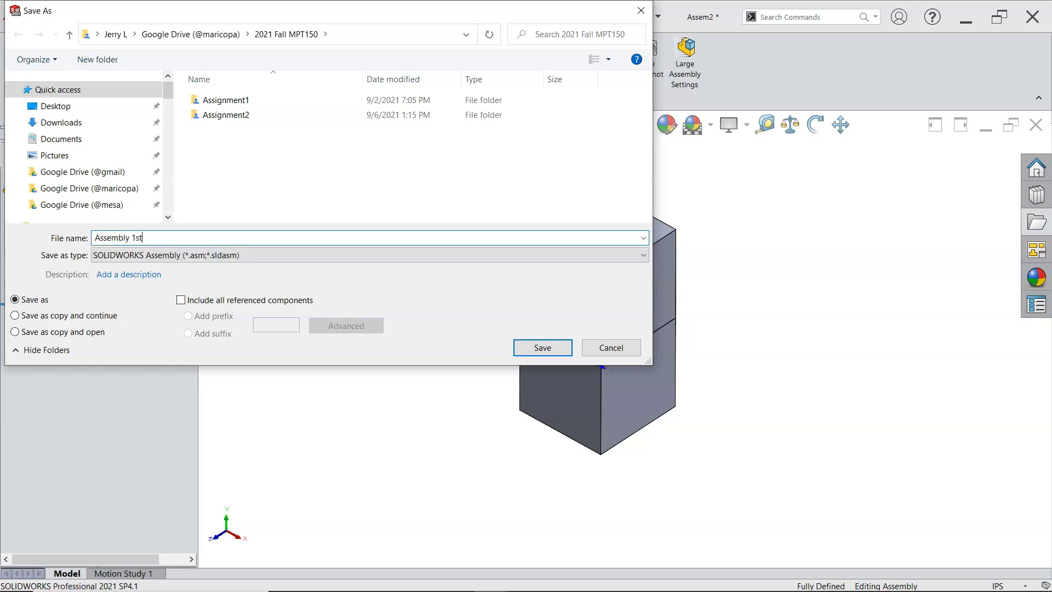
pyautogui.click(540, 348)
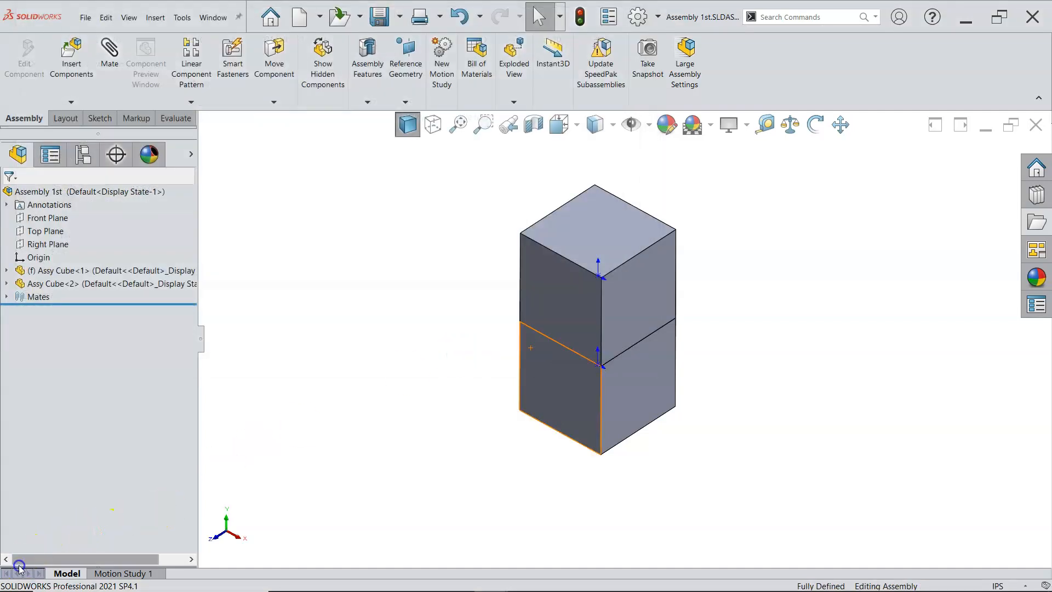